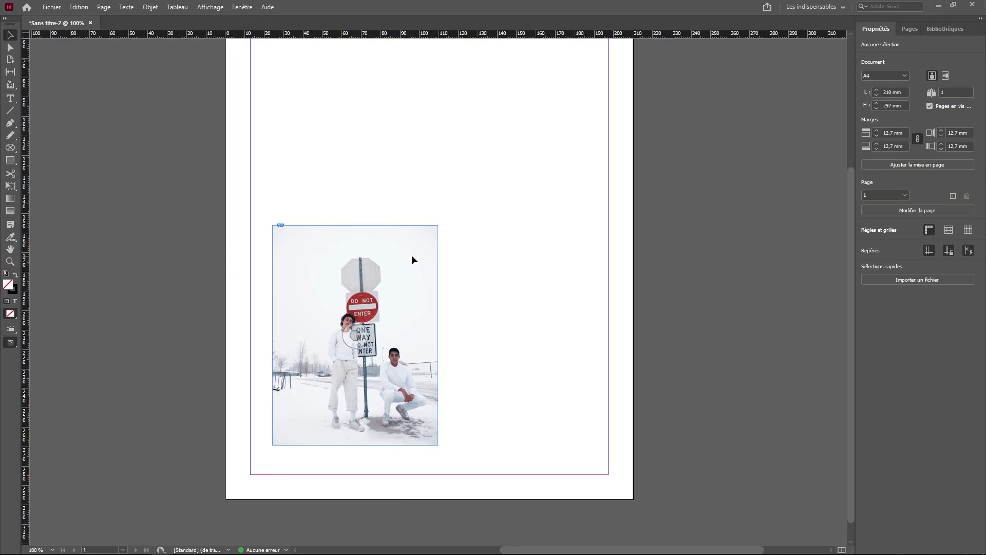
Move the image frame to about X 53 mm, Y 87 mm and replace its photo with pexels-ingo-joseph-2618794.jpg.
left_click_drag(412, 255, 467, 122)
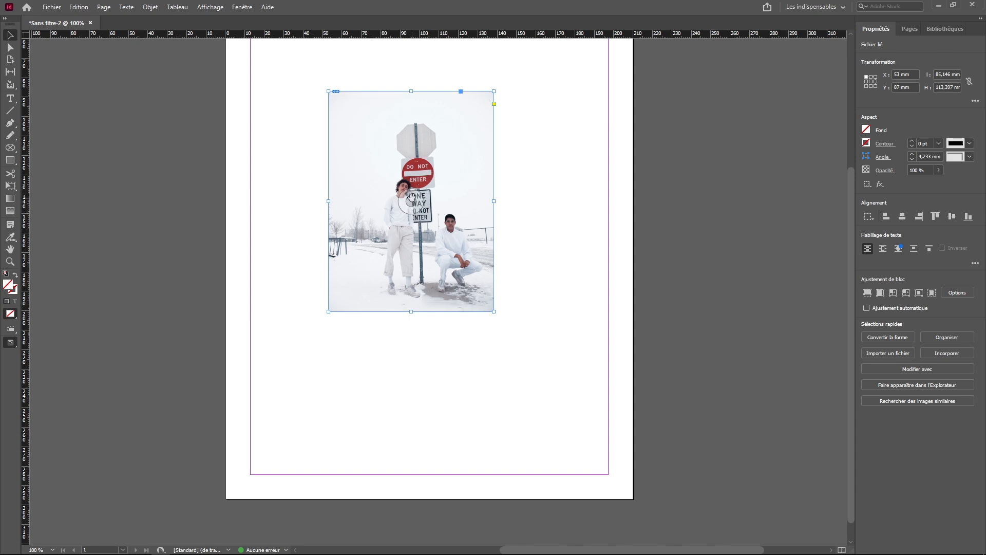
left_click(52, 8)
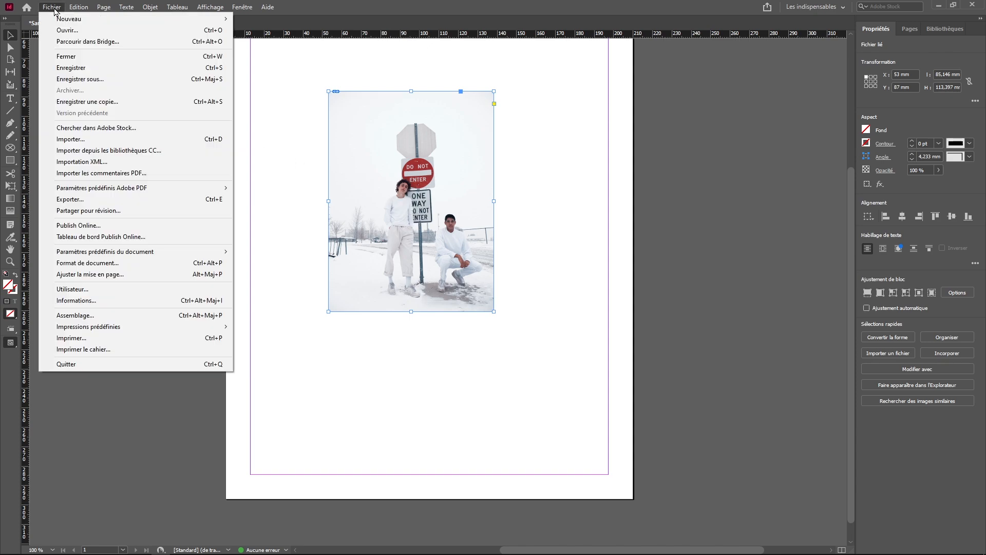
left_click(84, 139)
left_click(746, 277)
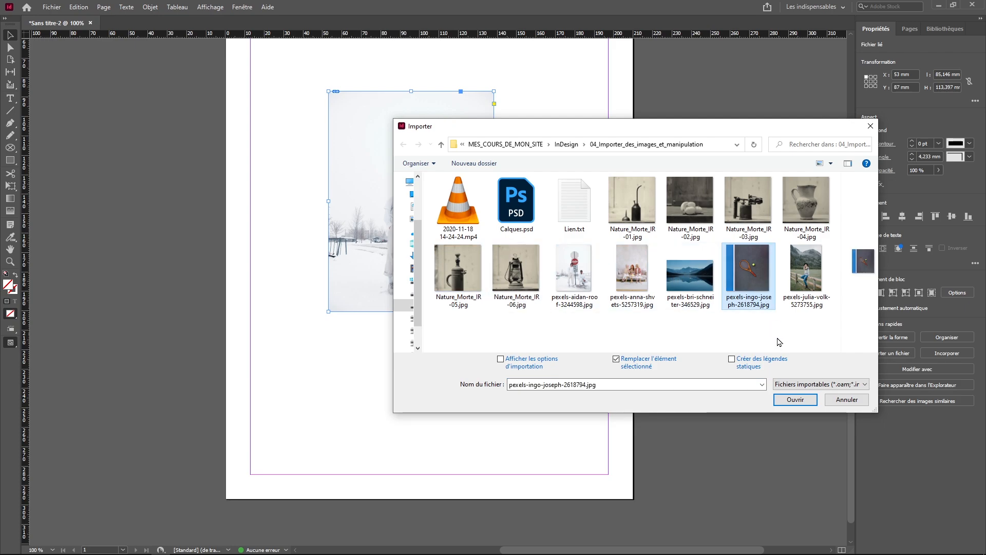
left_click(795, 400)
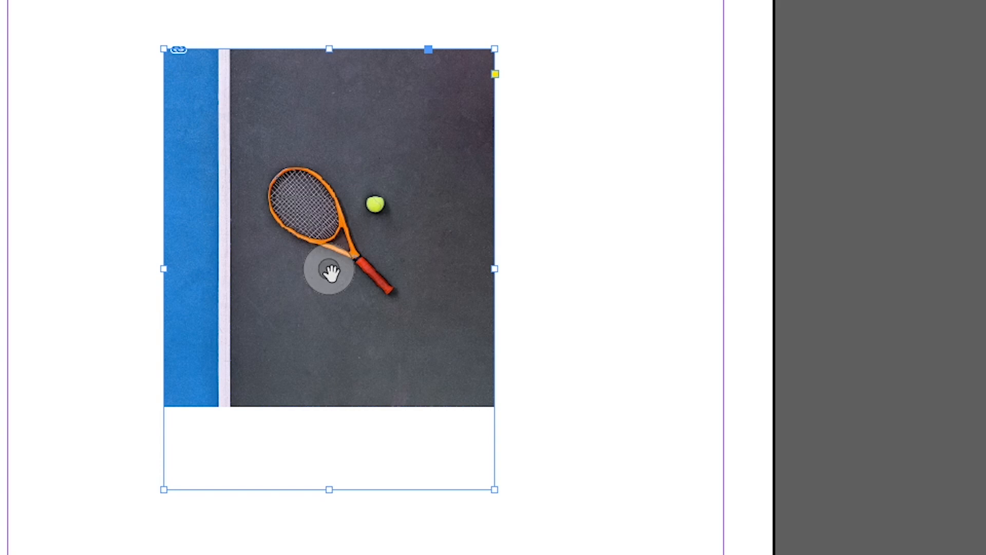
Shift the tennis photo down inside its frame so that it sits vertically centred, and deselect it.
left_click(330, 270)
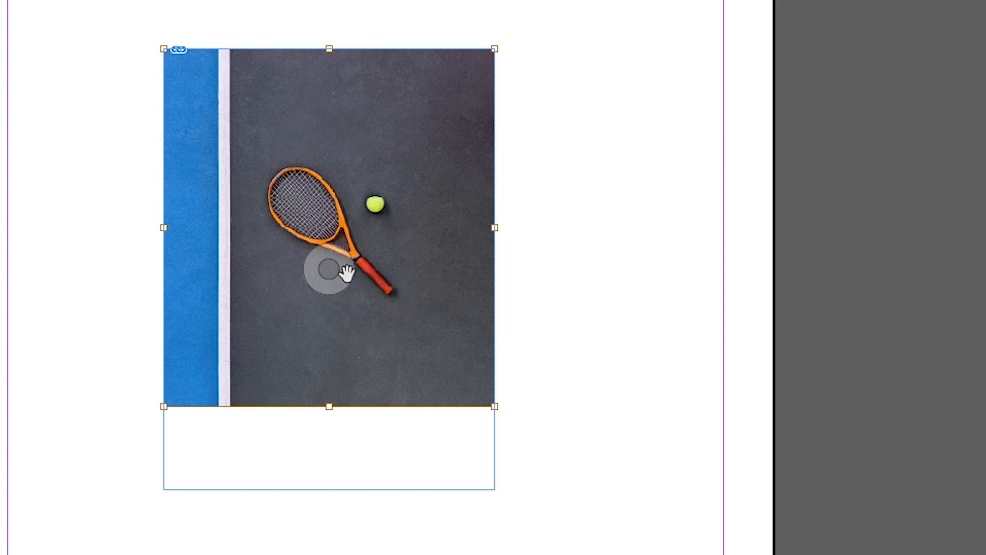
left_click(306, 484)
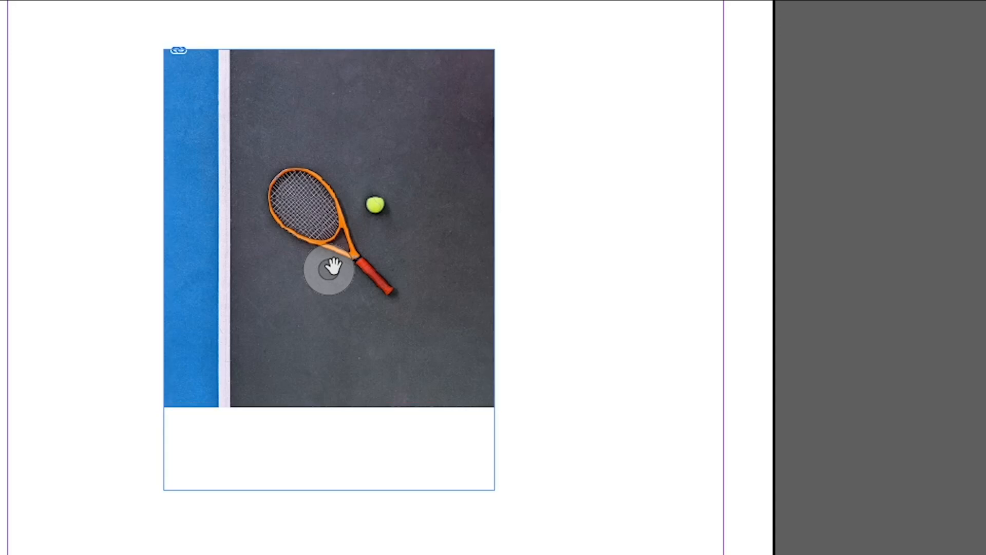
left_click_drag(328, 275, 325, 333)
left_click_drag(330, 299, 331, 266)
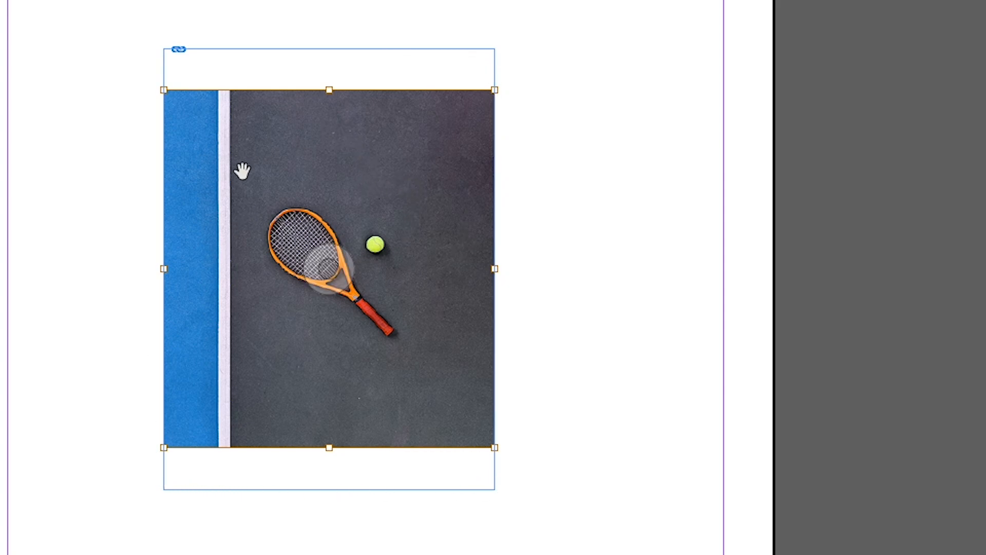
left_click(597, 187)
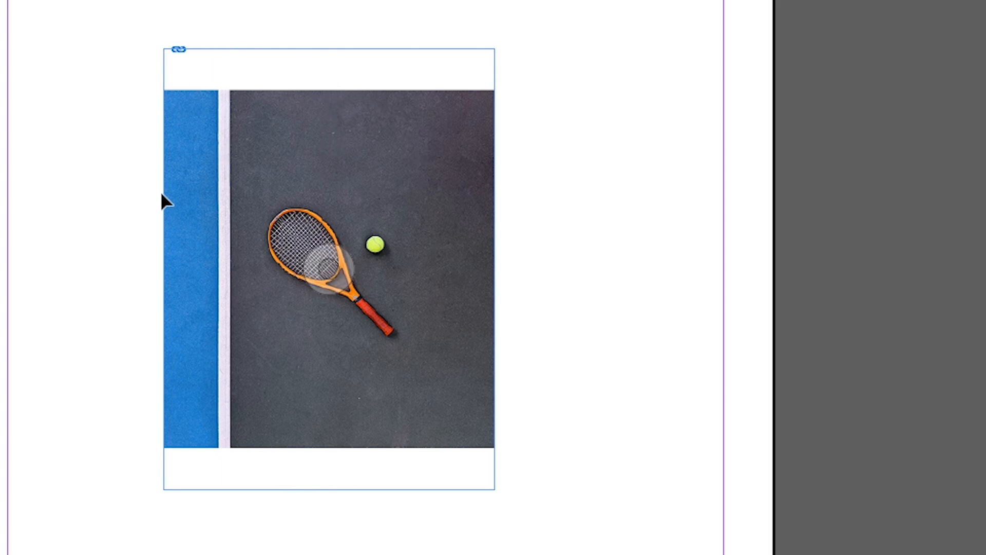
Crop the top and bottom of the tennis photo by shortening its frame, and check the full extent of the image inside.
left_click(315, 49)
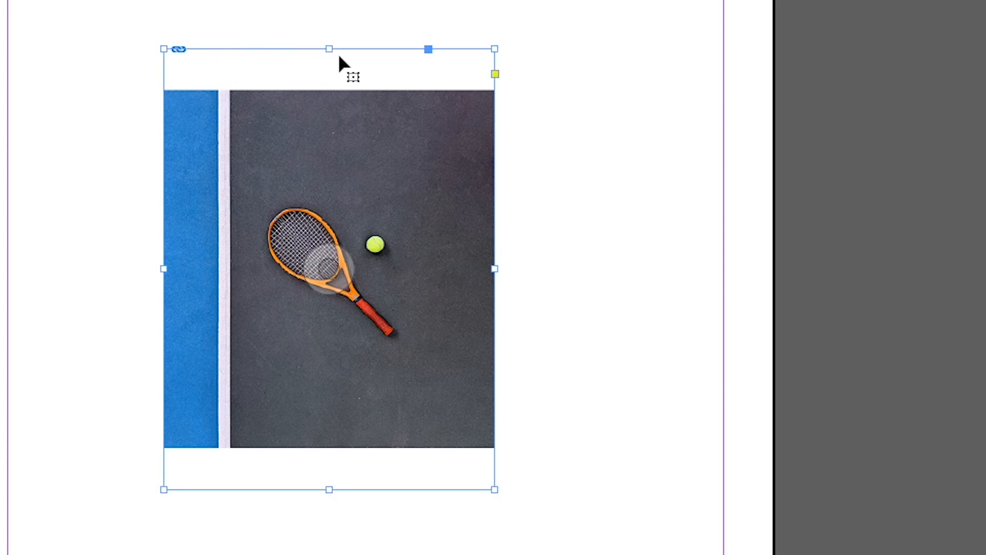
left_click_drag(329, 49, 329, 130)
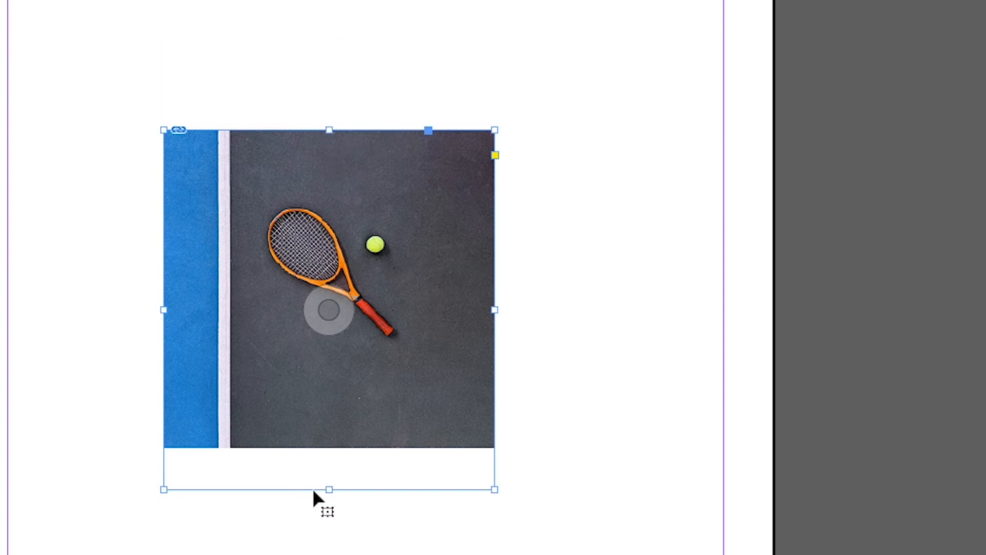
left_click_drag(331, 491, 336, 425)
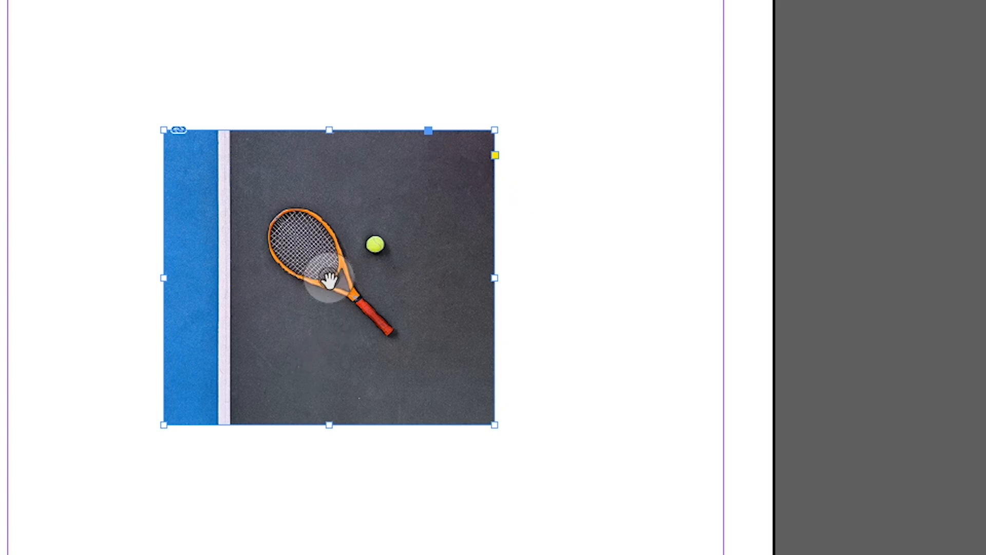
left_click(329, 280)
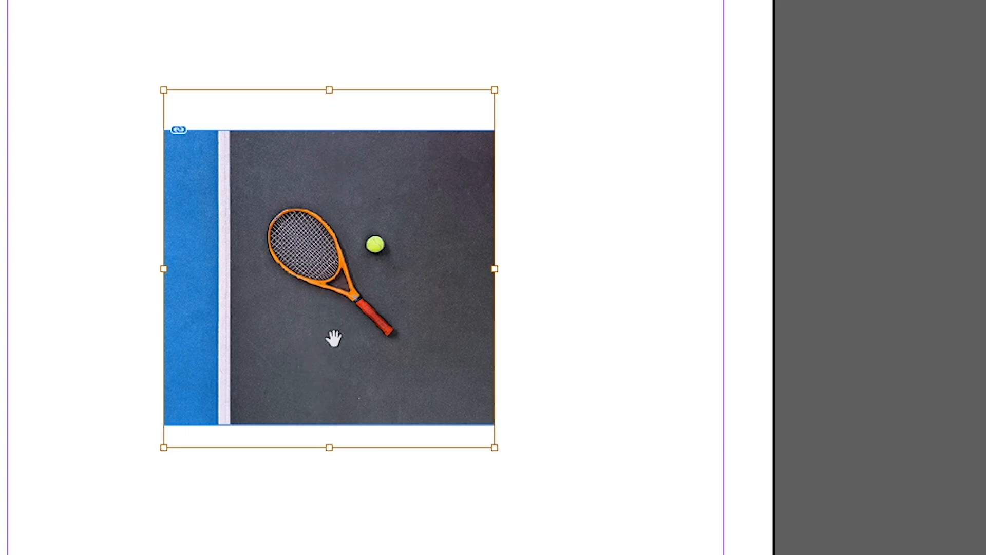
key("Escape")
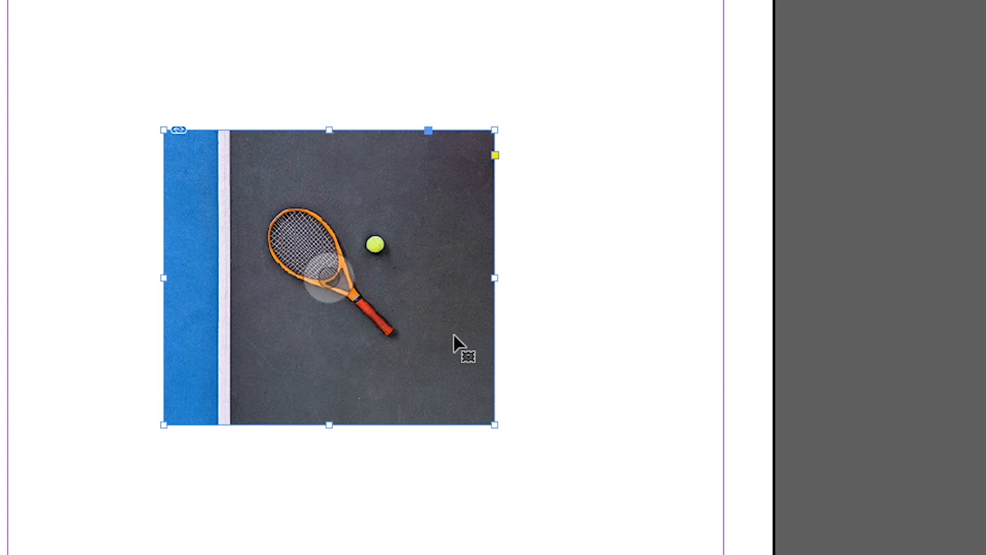
left_click(616, 324)
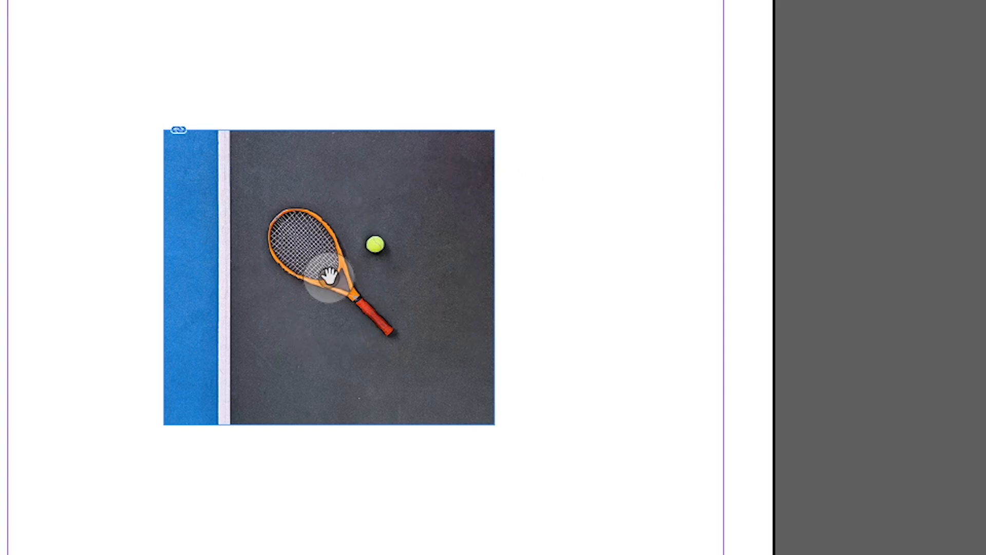
Try moving the photo's content completely out of its frame, and restore it to its previous position.
left_click_drag(329, 275, 662, 554)
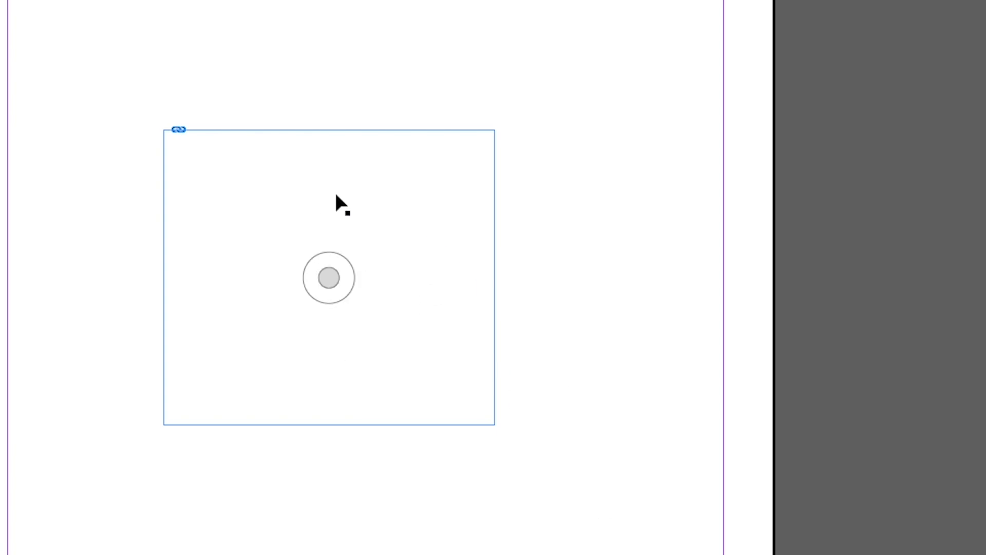
left_click(334, 280)
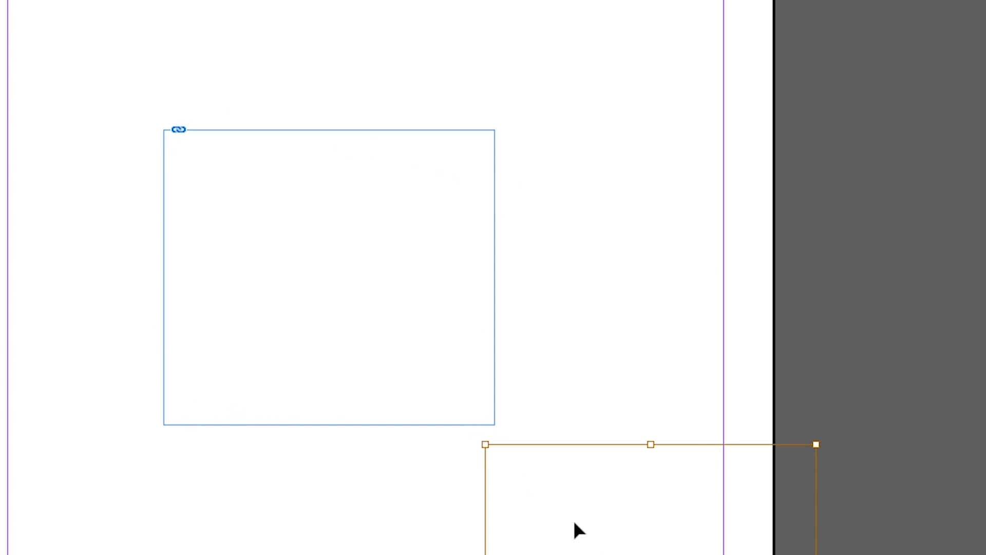
key("ctrl+alt+shift+c")
left_click(613, 354)
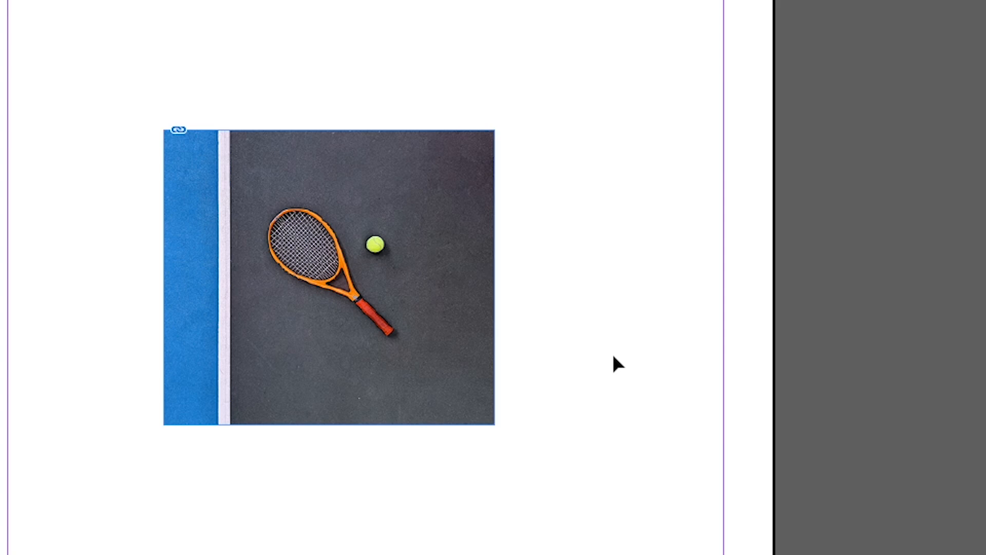
Resize only the photo's frame from its lower-right corner, cropping closer to the racket and ball, and undo the extra enlargement.
left_click(472, 241)
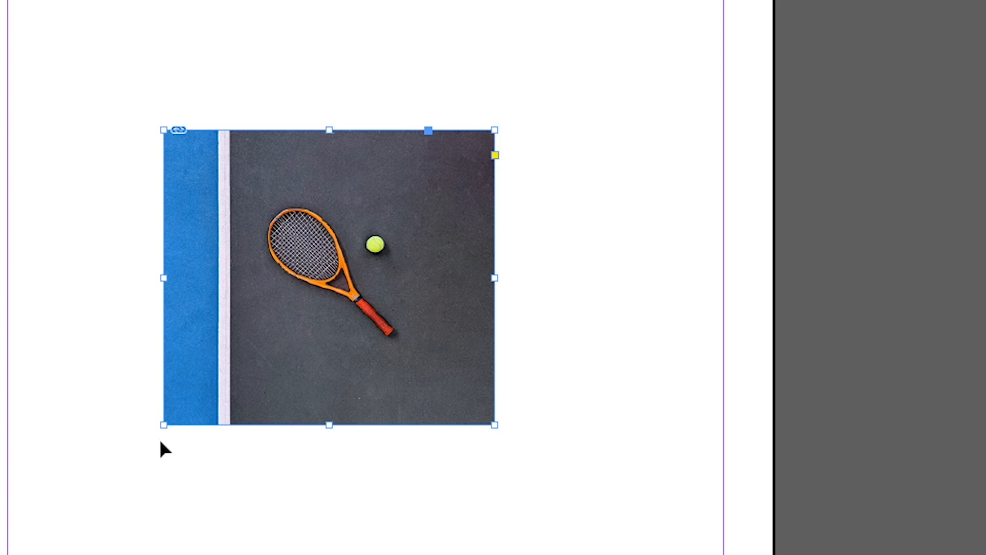
left_click_drag(495, 425, 680, 554)
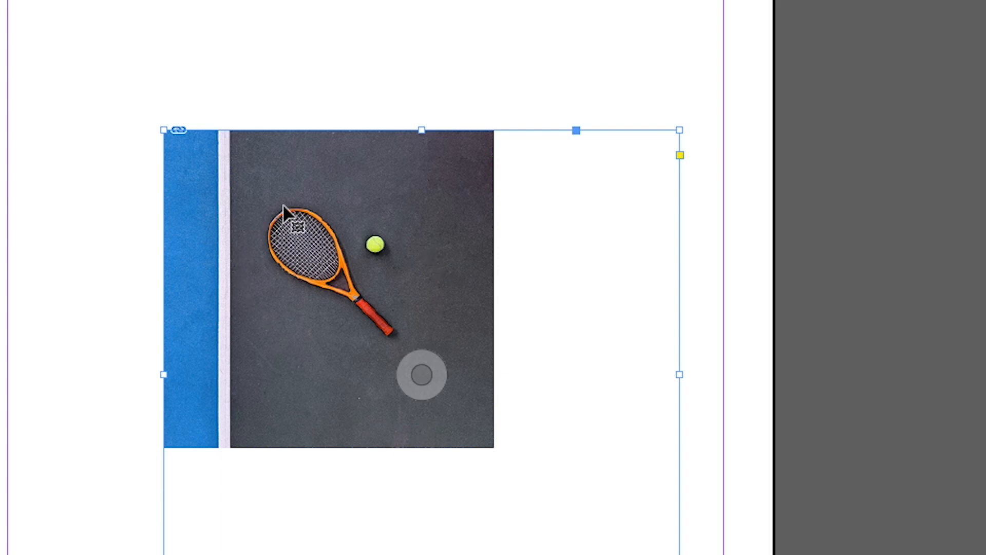
left_click_drag(677, 552, 420, 401)
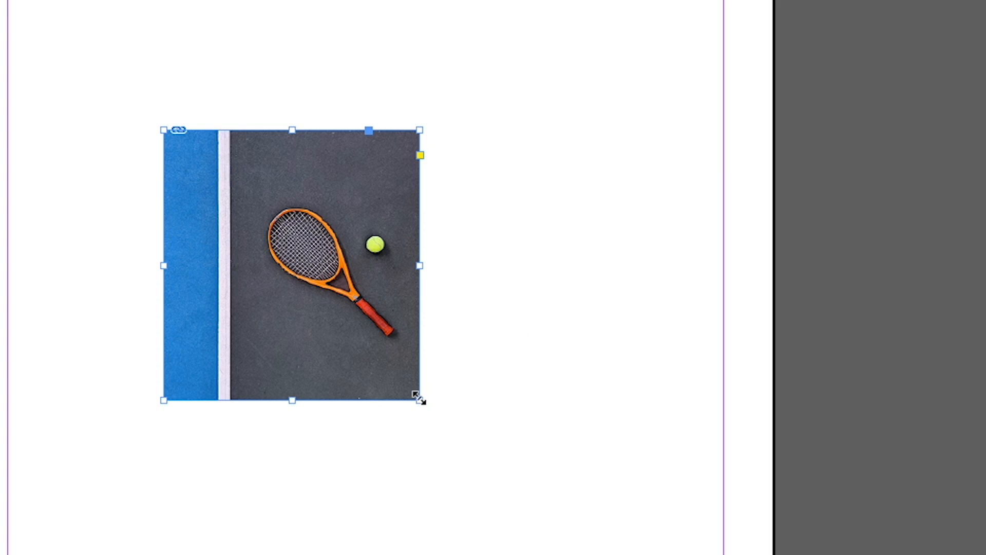
left_click_drag(419, 401, 593, 554)
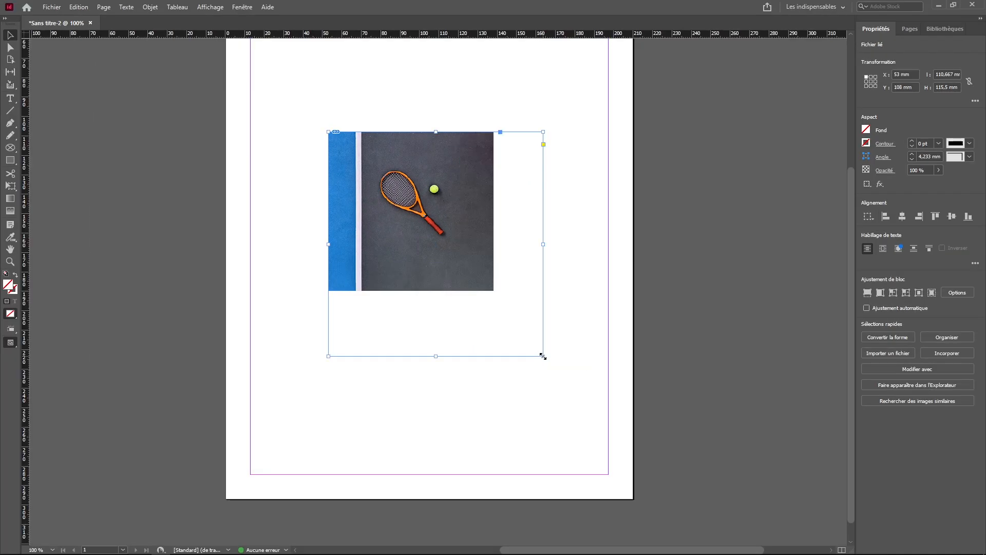
key("ctrl+z")
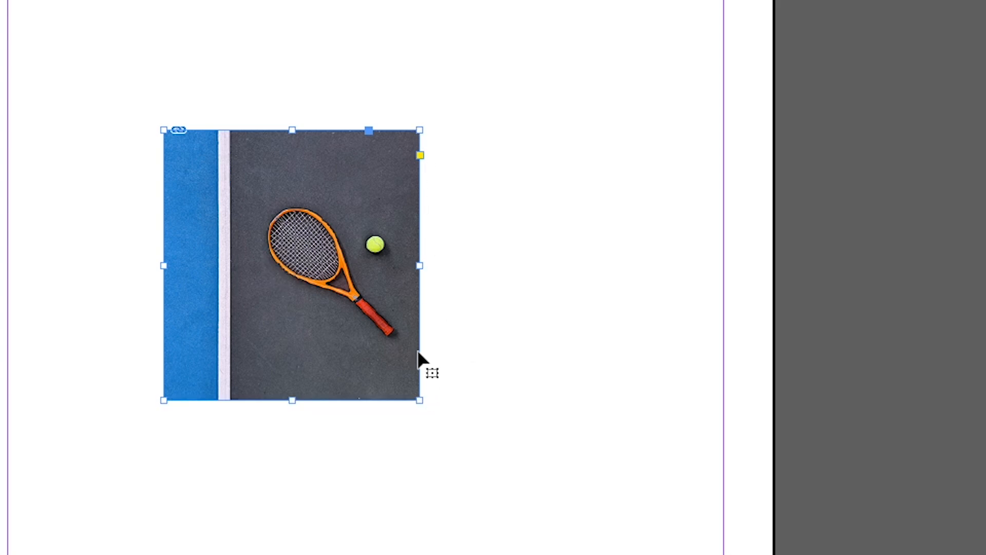
Scale the frame and the photo inside it together proportionally to about 114.84 × 120.93 mm.
left_click_drag(420, 399, 606, 554)
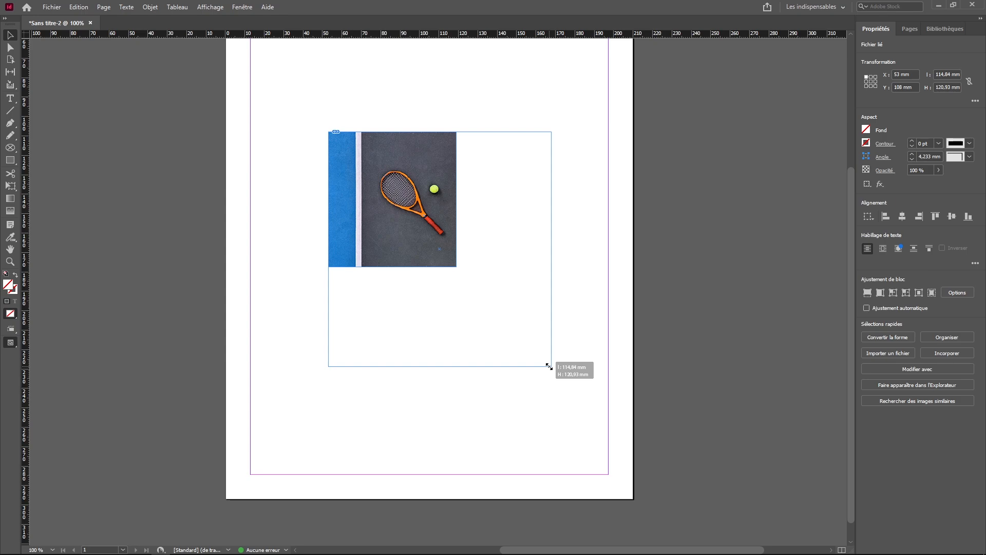
left_click_drag(548, 366, 548, 367)
left_click_drag(549, 366, 549, 367)
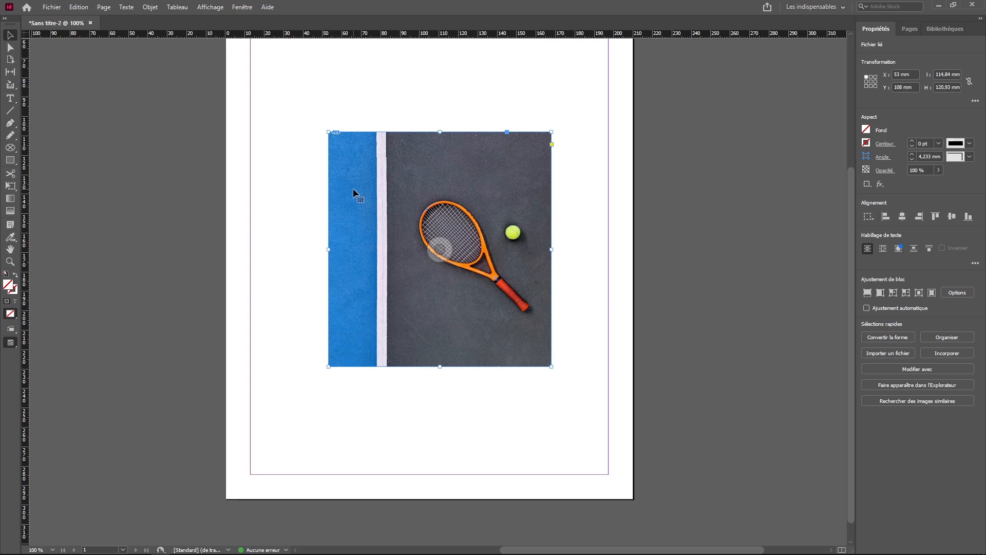
Scale the photo and frame proportionally with Free Transform to about 120 × 126.4 mm, after trying and undoing a non-proportional resize.
left_click(10, 186)
key("e")
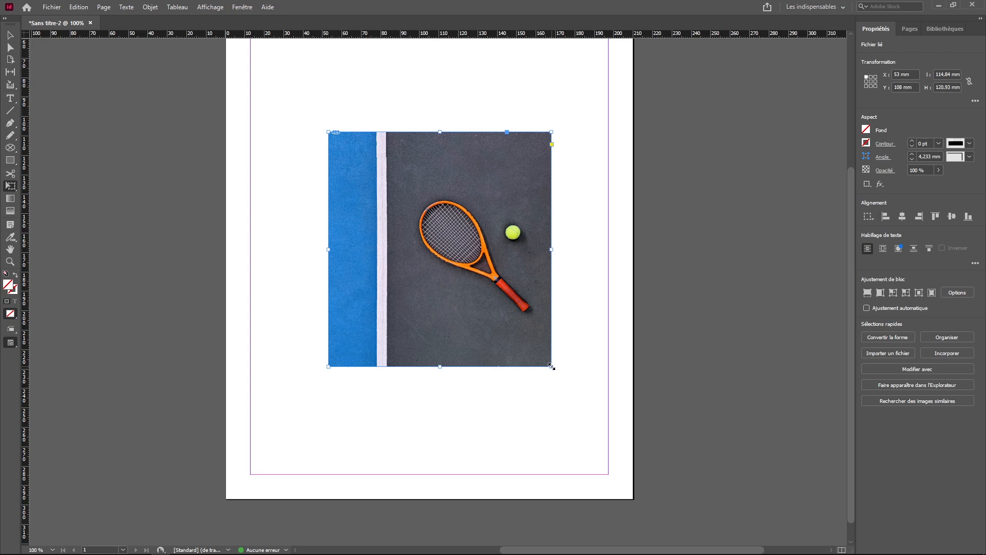
left_click_drag(551, 366, 429, 363)
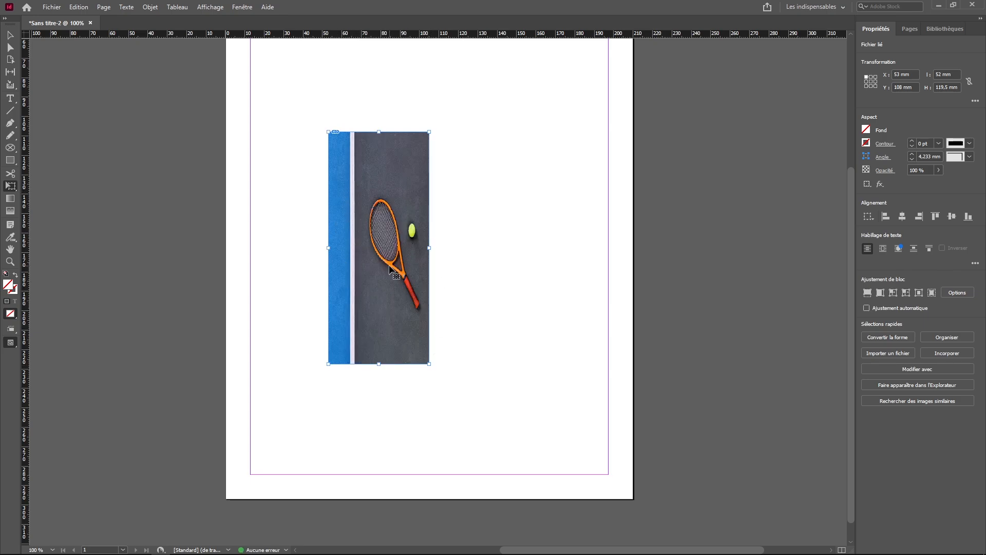
key("ctrl+z")
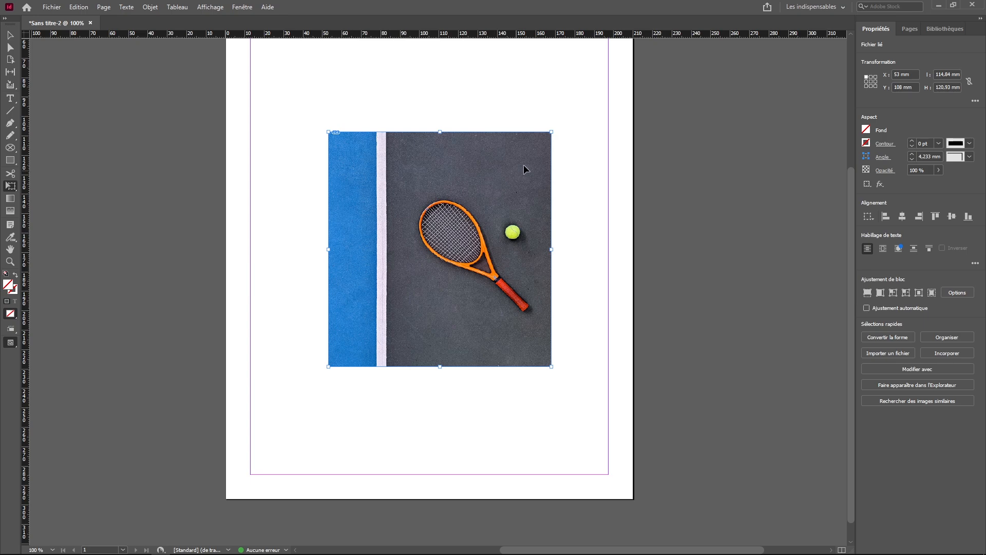
mouse_move(553, 132)
left_mouse_down()
mouse_move(508, 179)
mouse_move(463, 259)
mouse_move(431, 231)
mouse_move(523, 171)
mouse_move(562, 122)
left_mouse_up()
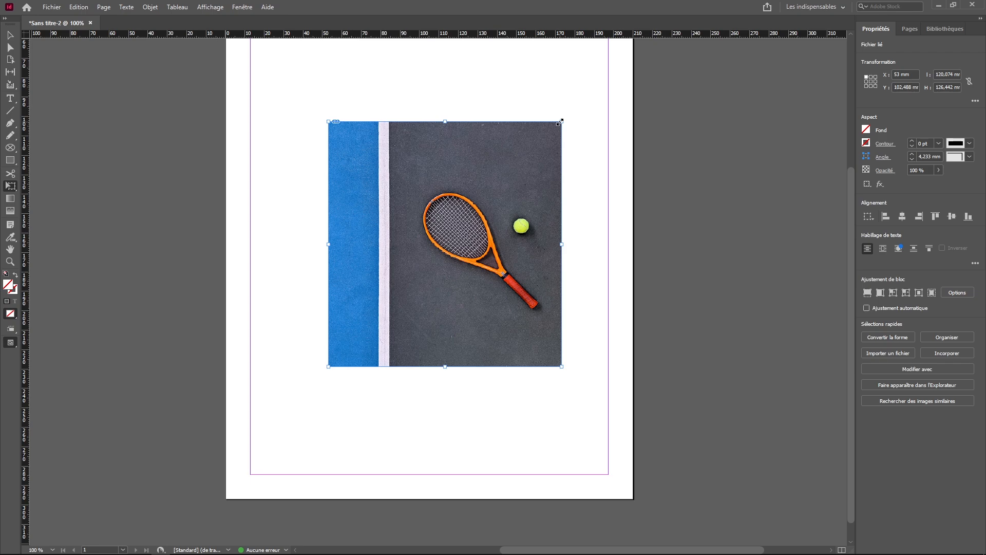
key("v")
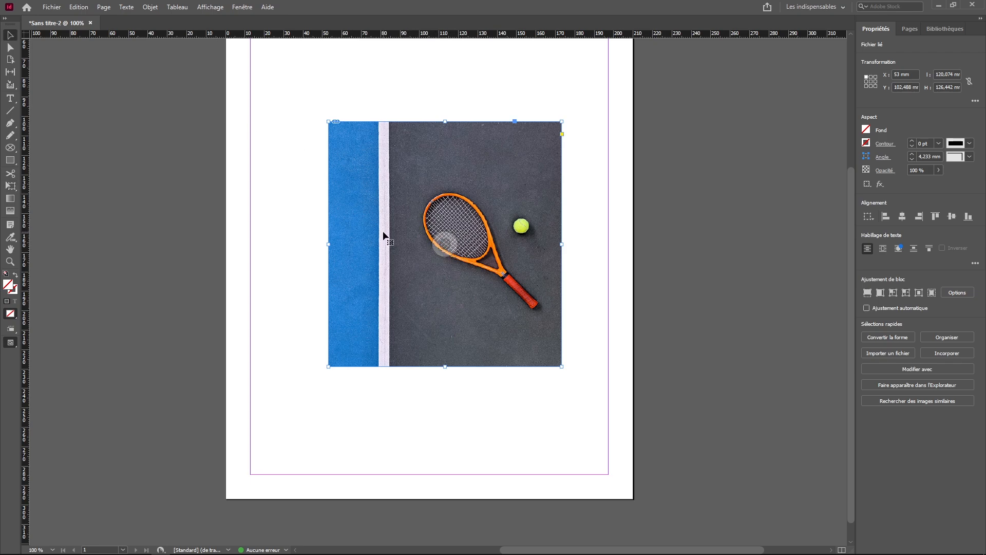
Hide the content grabber for placed images.
left_click(210, 6)
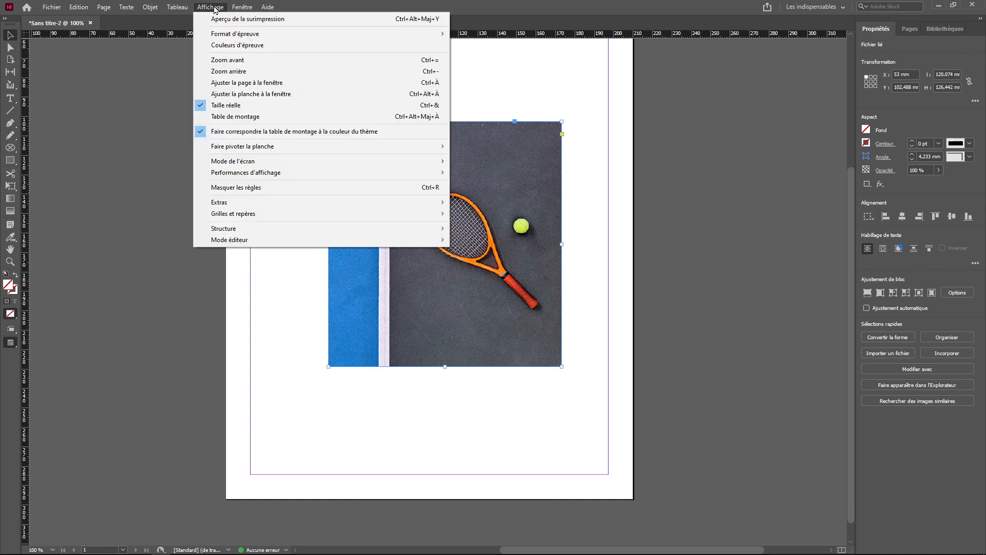
mouse_move(240, 203)
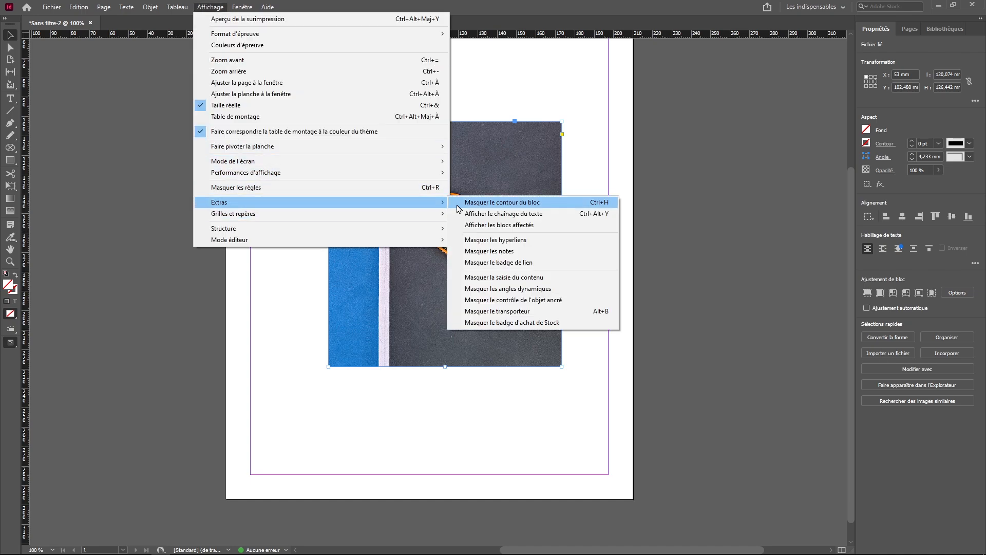
left_click(548, 282)
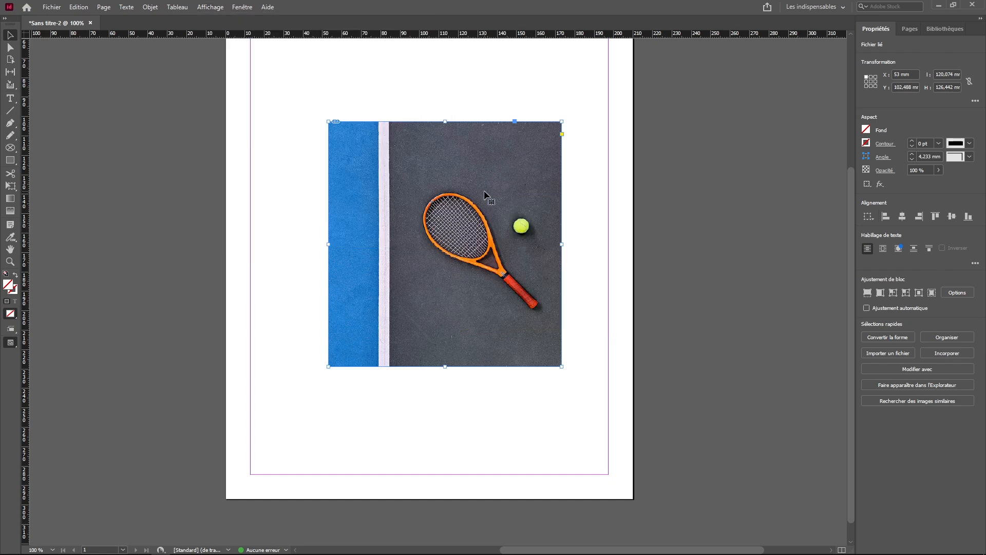
Move the photo and its frame to about X 43 mm, Y 104 mm, and select the image content inside the frame.
left_click_drag(501, 178, 365, 182)
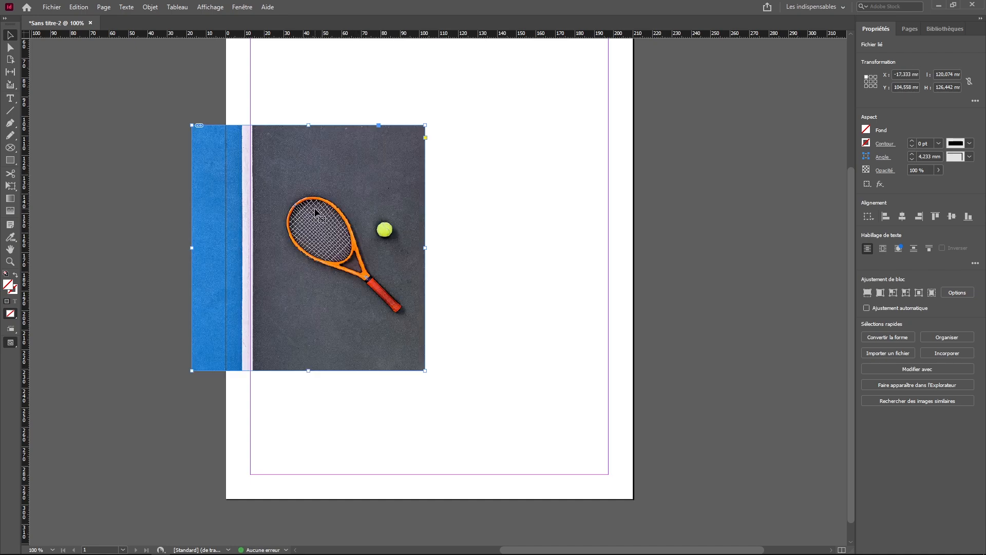
left_click_drag(321, 211, 438, 209)
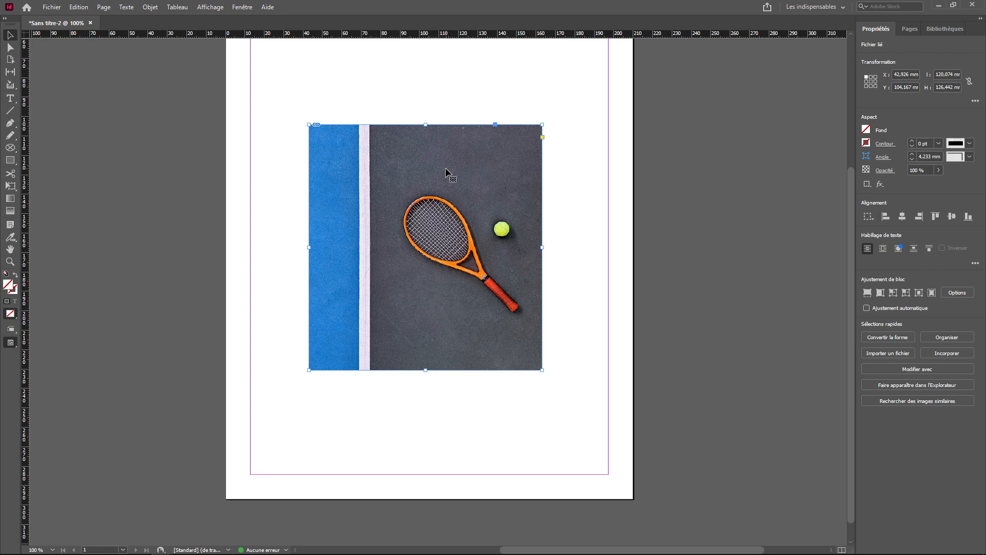
double_click(446, 172)
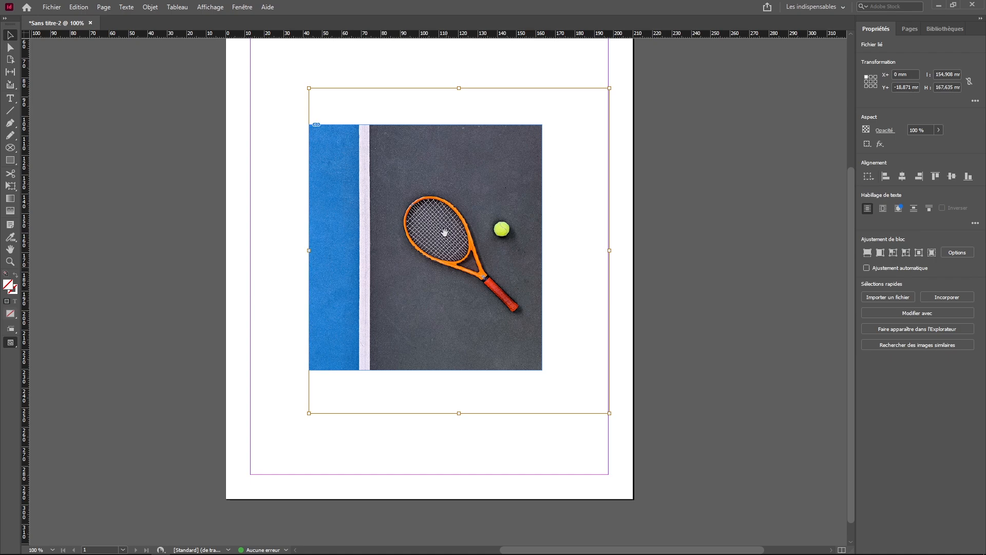
Shift the photo inside its frame to about X -15.4 mm, Y -18.2 mm, and round all frame corners to 33 mm.
mouse_move(454, 185)
left_mouse_down()
mouse_move(424, 187)
mouse_move(452, 192)
left_mouse_up()
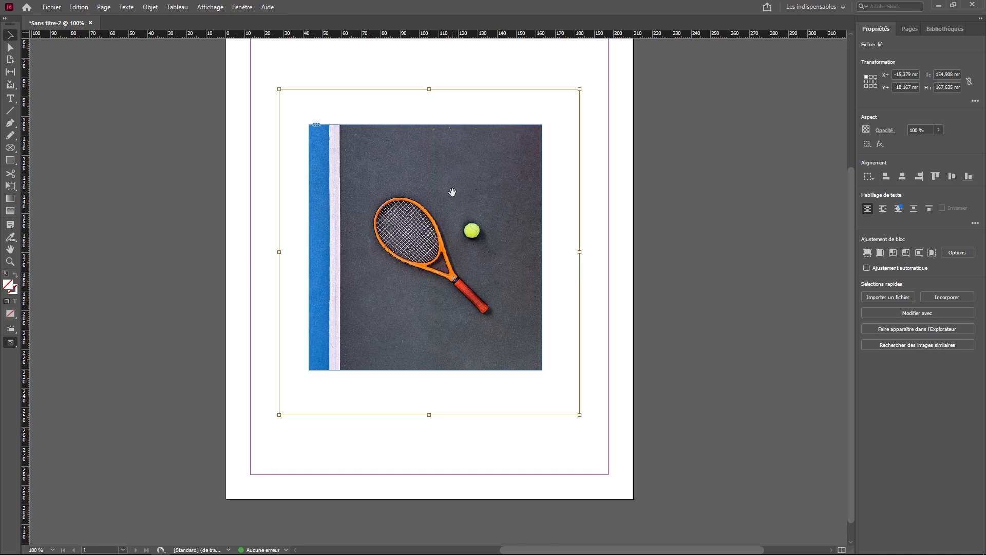
left_click(453, 195)
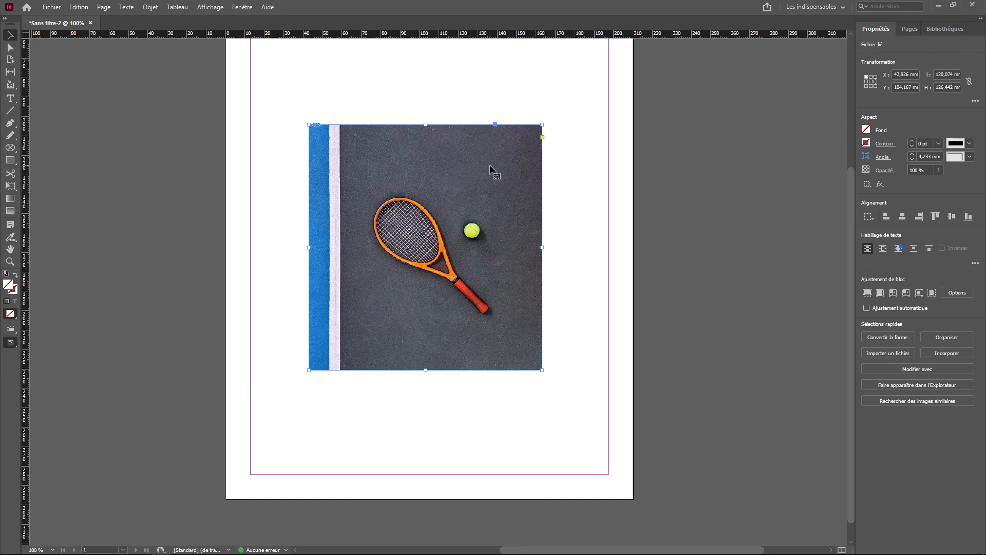
left_click(542, 137)
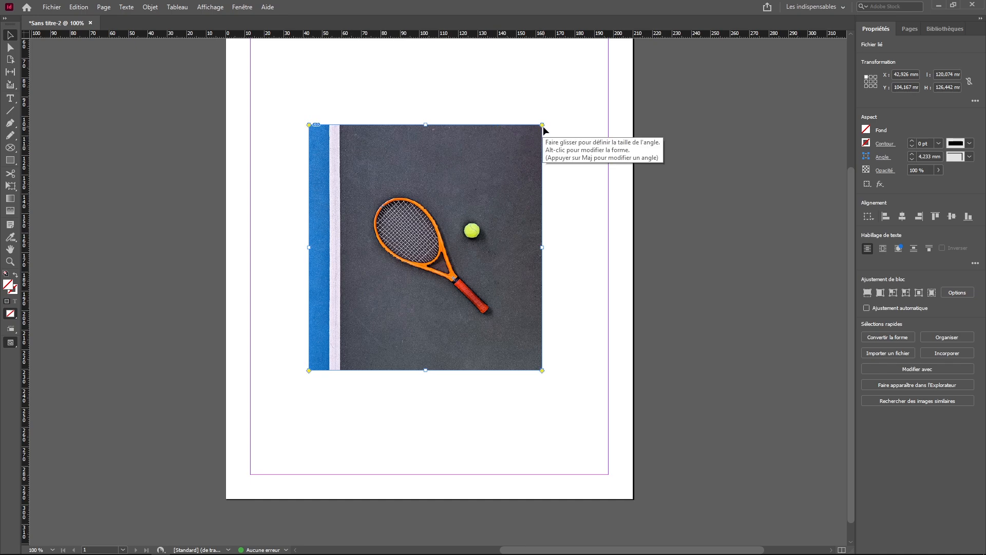
left_click_drag(542, 127, 476, 134)
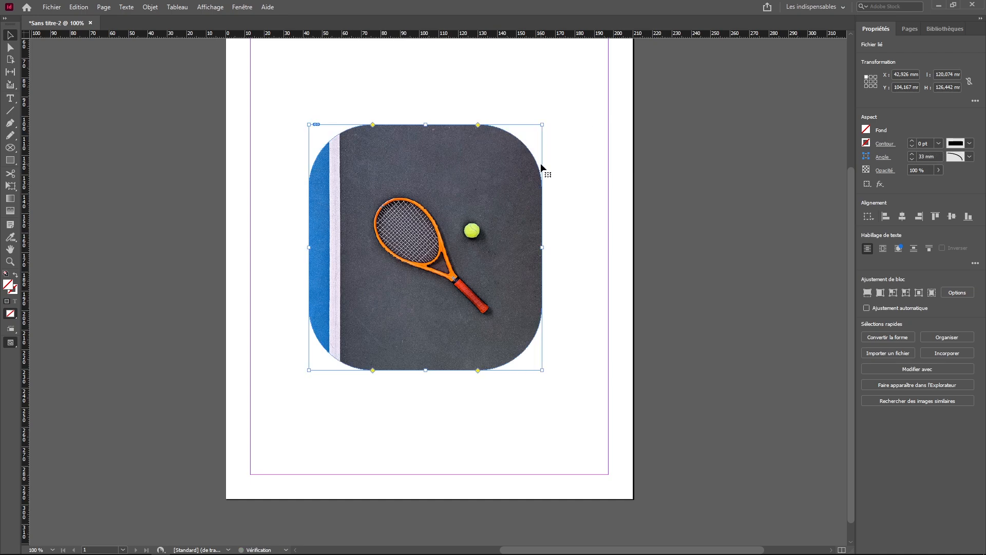
left_click(460, 92)
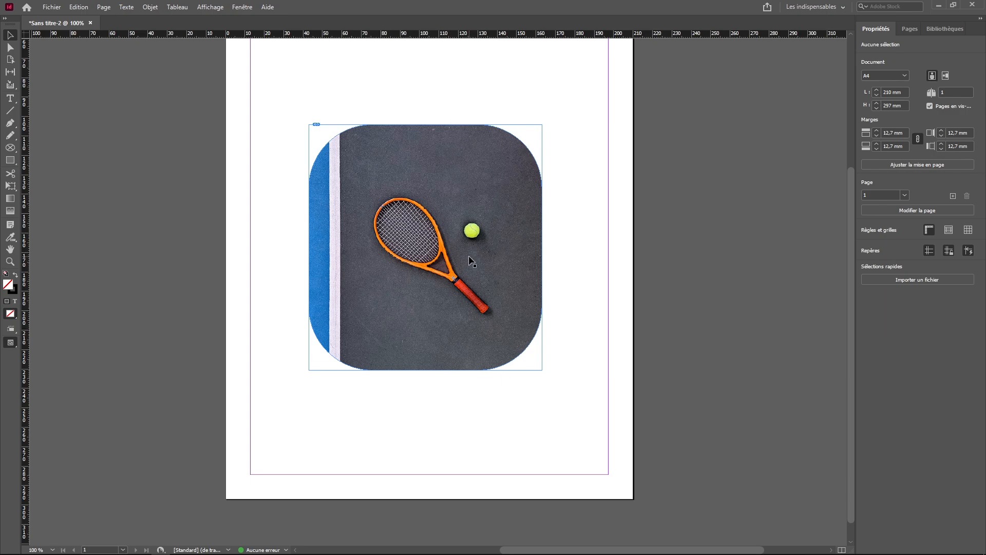
Shift the photo inside the rounded frame to about X -32.8 mm, Y -17.7 mm using Direct Selection.
left_click(10, 47)
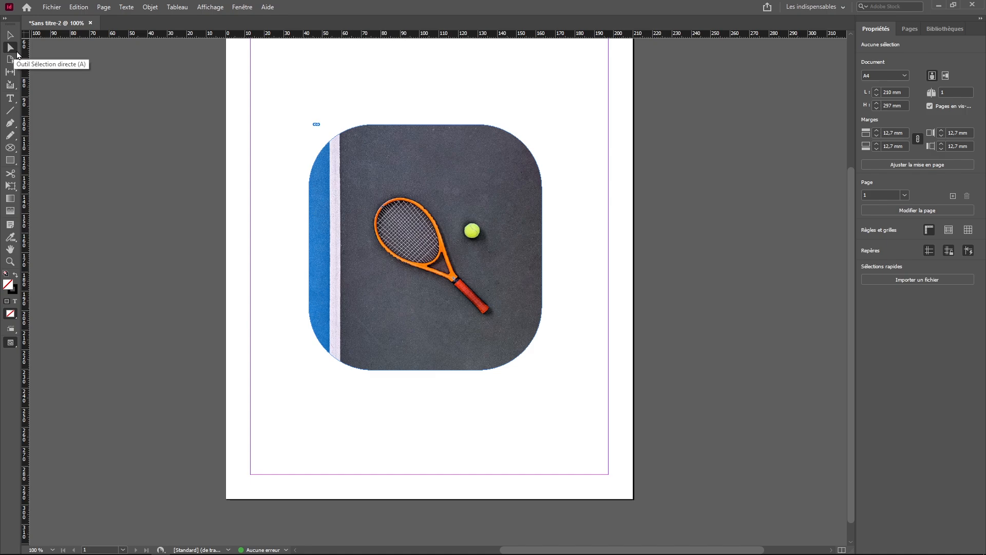
left_click(376, 159)
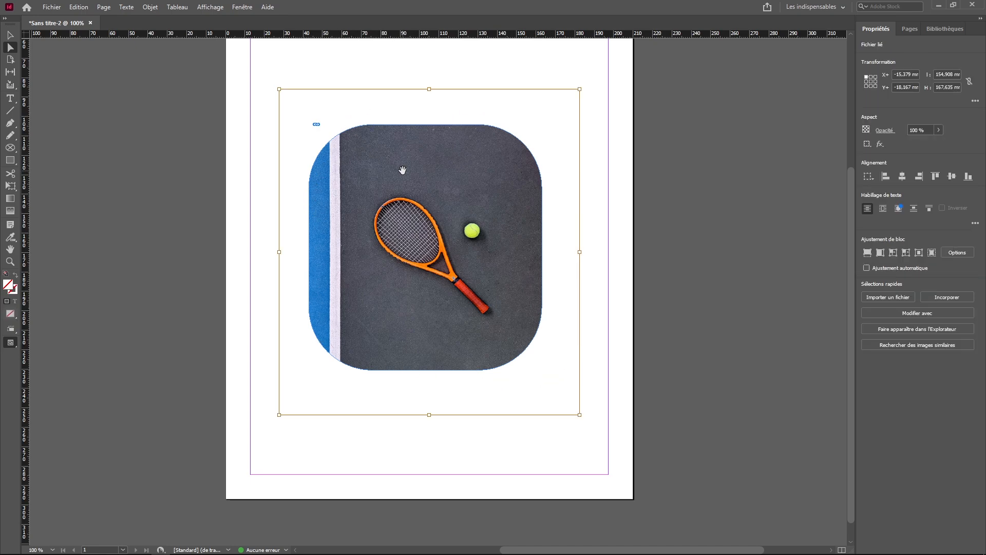
left_click_drag(430, 171, 403, 178)
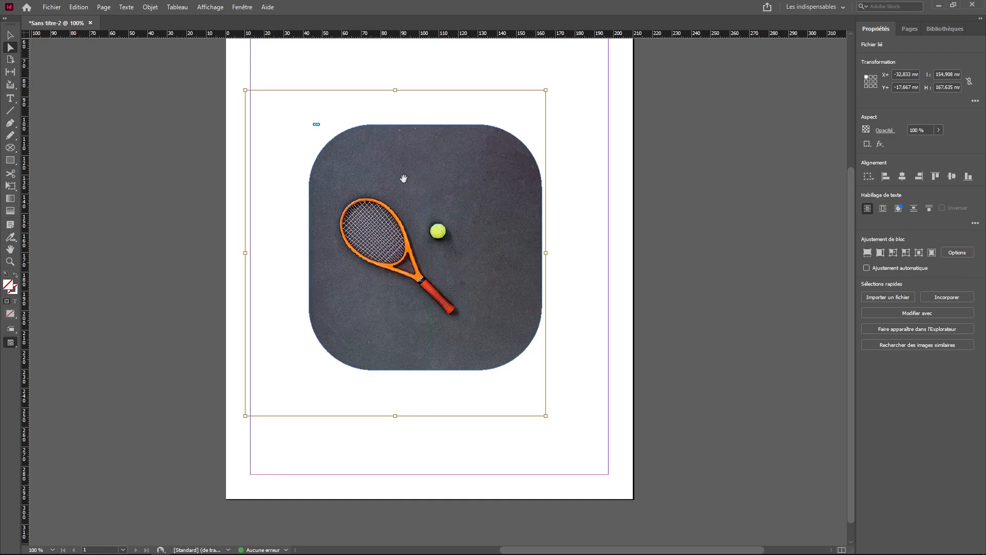
Reshape the frame by moving the left anchor point of its upper edge to about X 95 mm, Y 129.8 mm.
key("Escape")
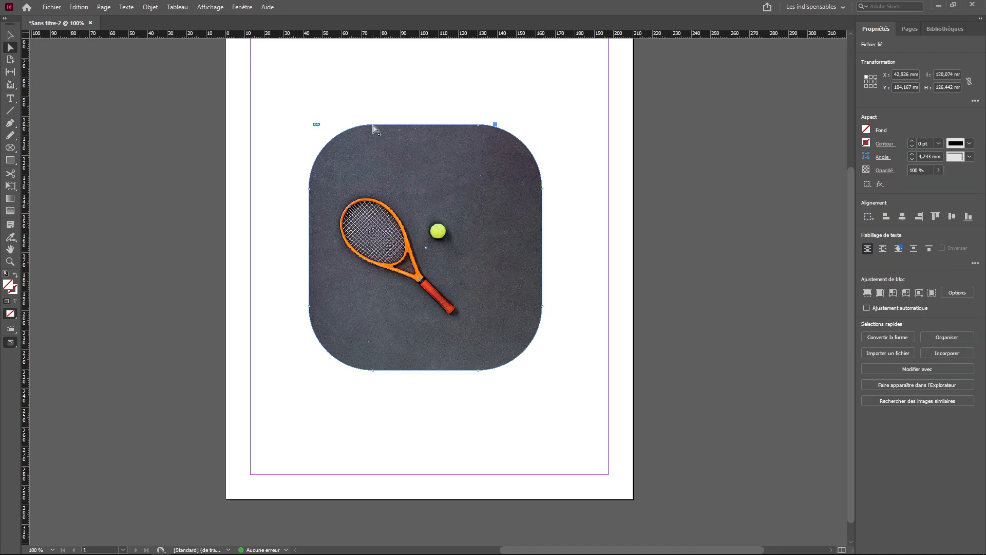
left_click_drag(373, 128, 410, 175)
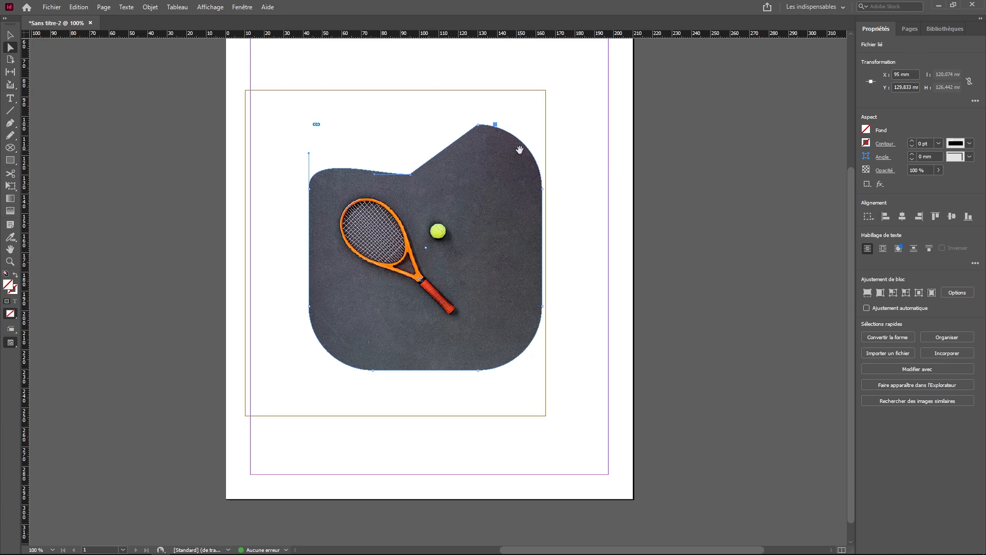
left_click(569, 145)
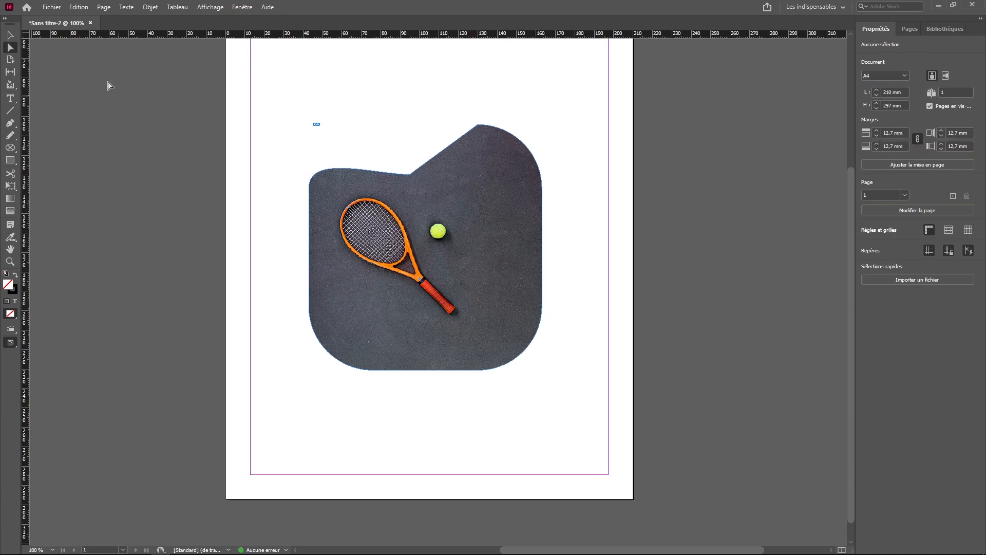
Delete the reshaped frame together with the tennis racket photo.
left_click(10, 35)
left_click(402, 242)
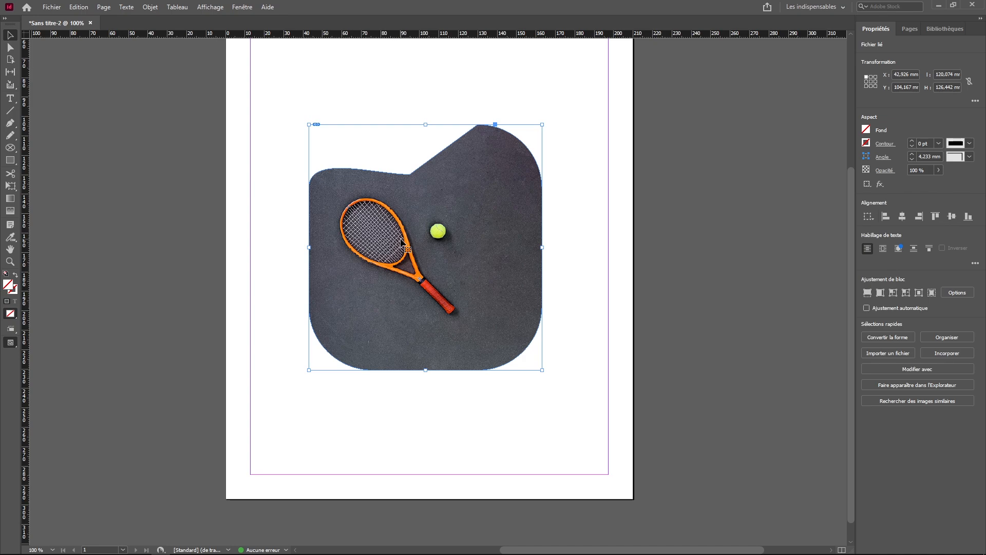
key("Delete")
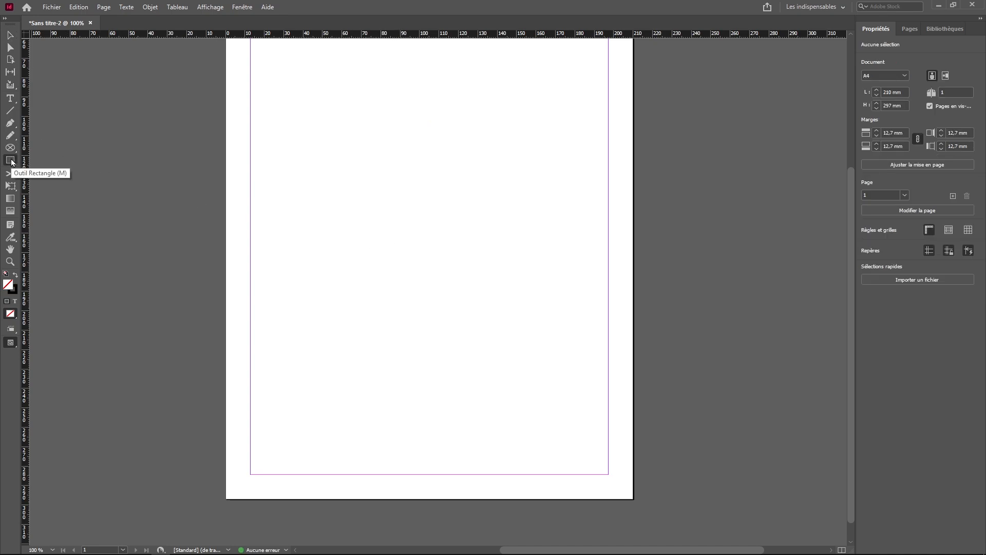
Draw a rectangle about 116 × 111 mm on the empty page at about X 54 mm, Y 120.2 mm, and deselect it.
left_click(11, 162)
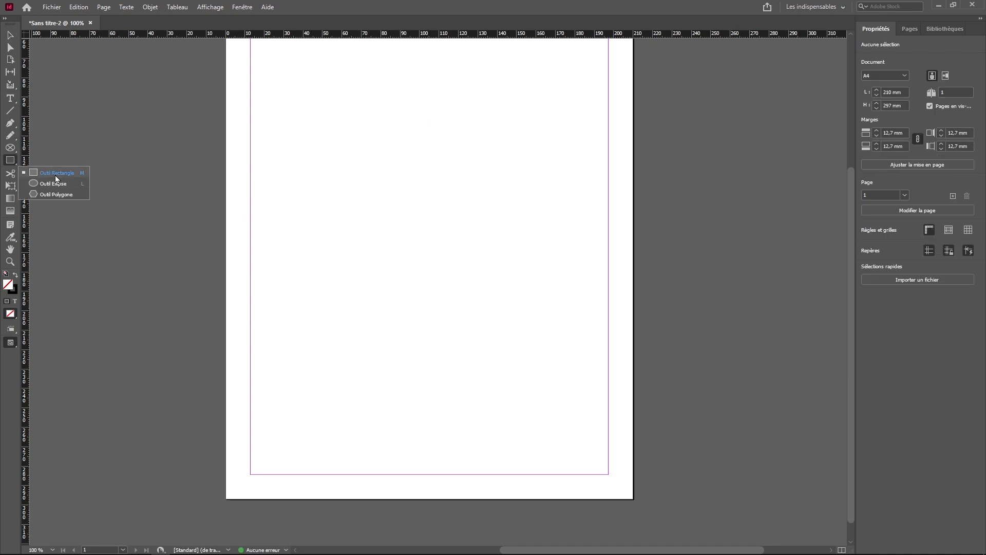
left_click(56, 174)
left_click_drag(331, 155, 555, 371)
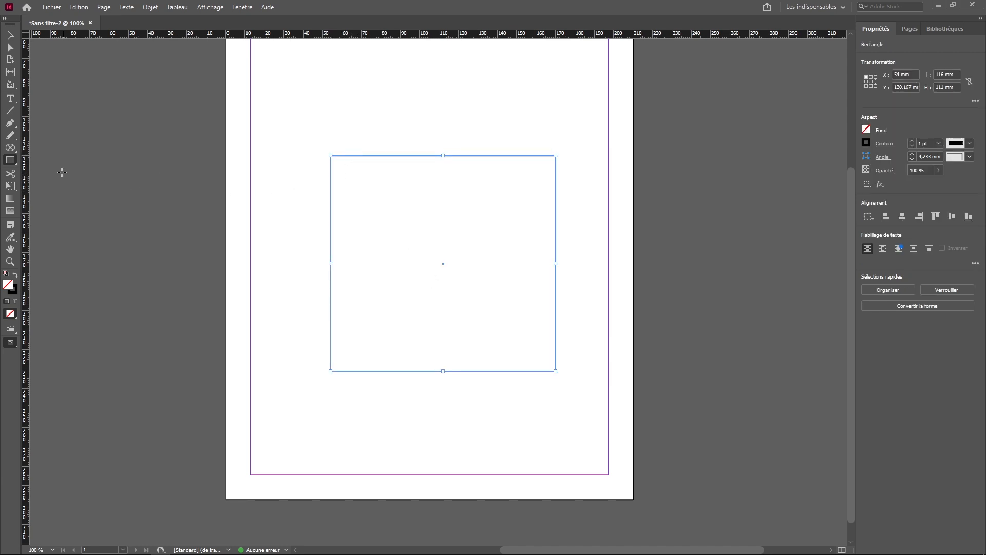
left_click(10, 148)
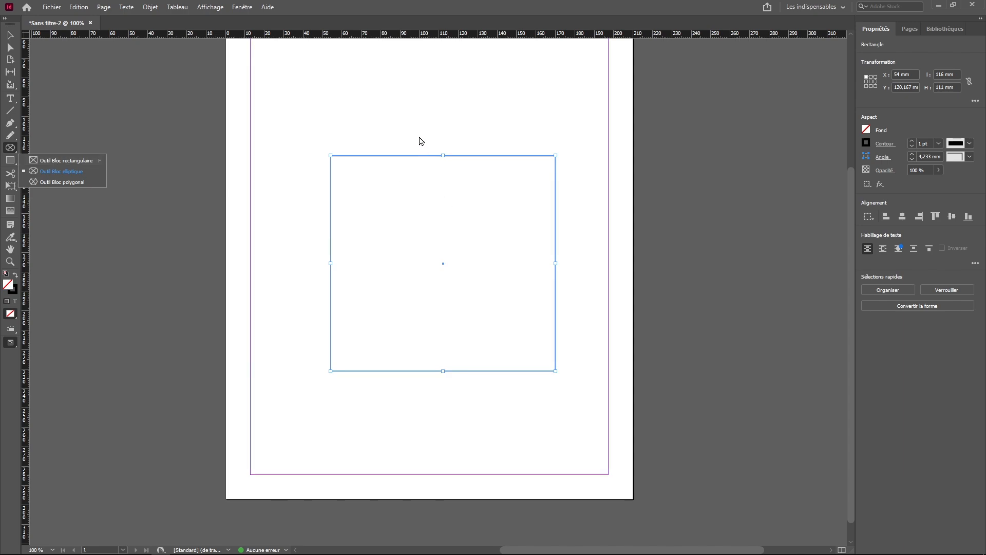
left_click(193, 110)
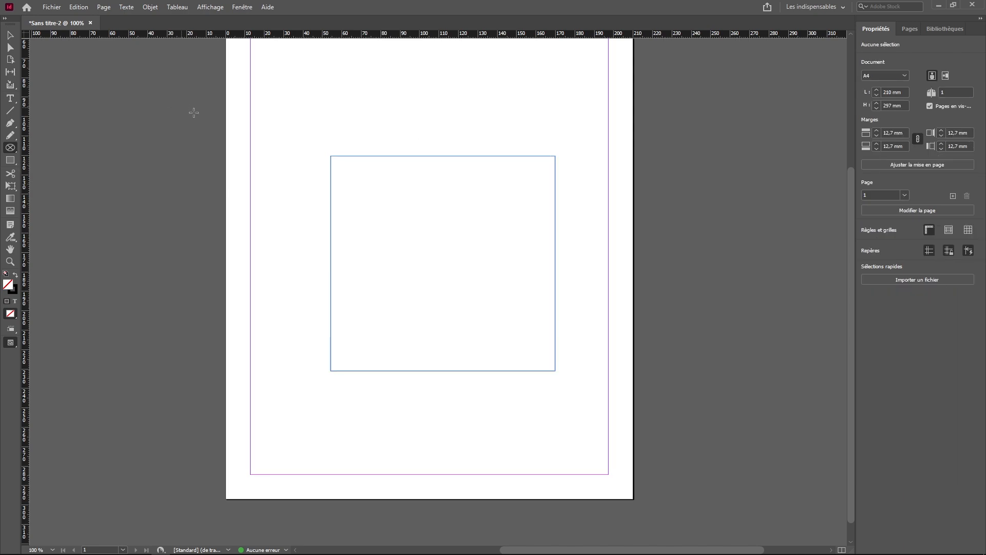
Import the Pexels photo of three women on a sofa (file ending in 5257319.jpg) into the rectangle.
key("ctrl+d")
left_click(633, 288)
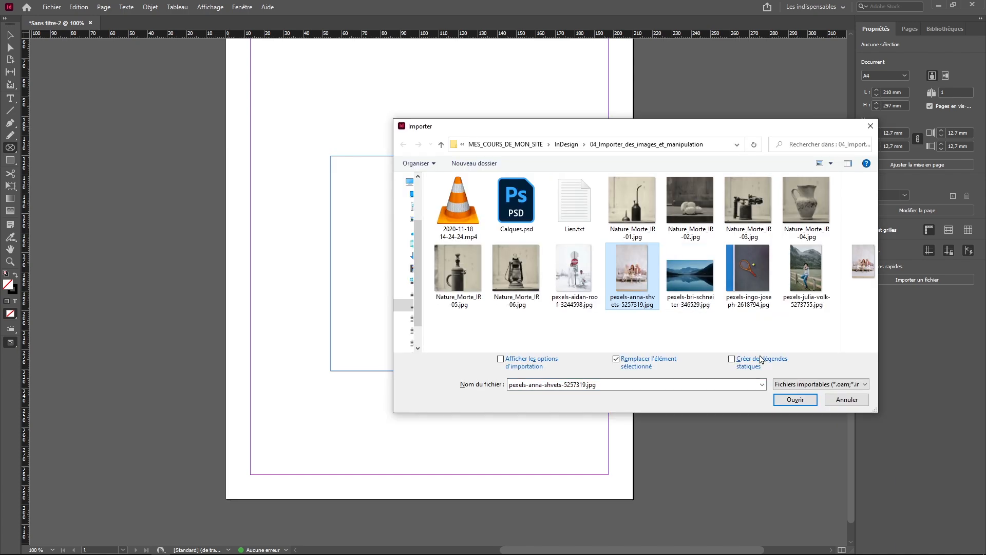
left_click(789, 399)
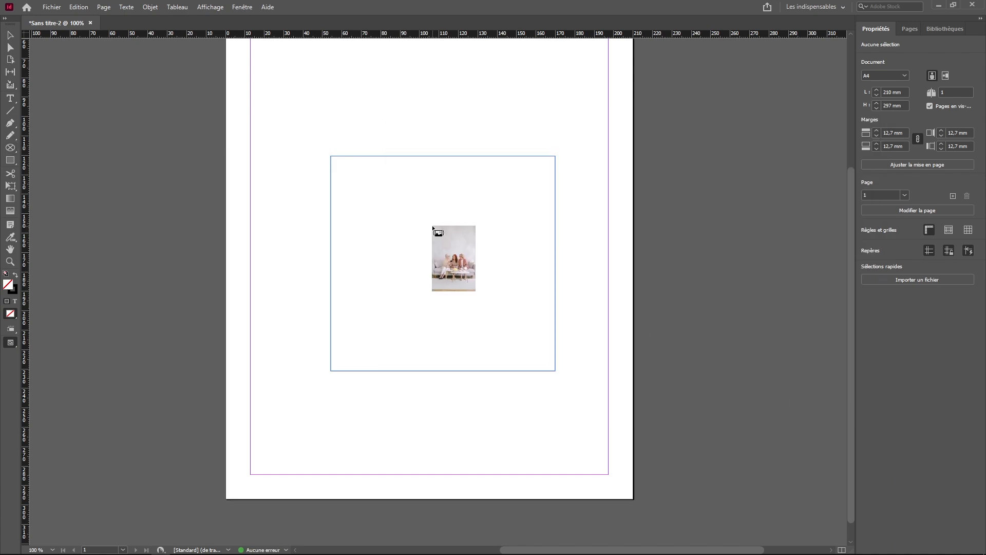
left_click(432, 226)
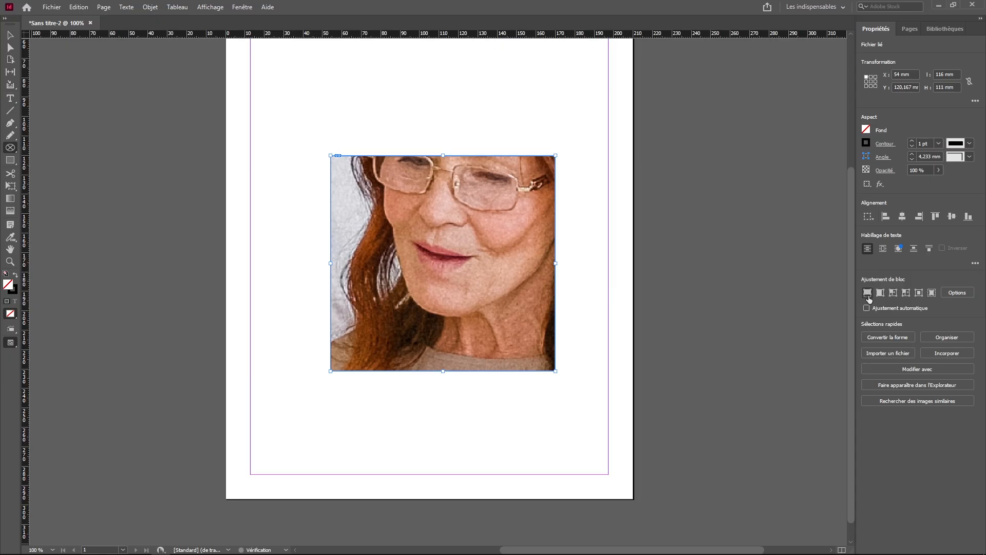
Fit the photo proportionally inside the frame, trying the proportional frame fill in between.
left_click(753, 317)
left_click(877, 297)
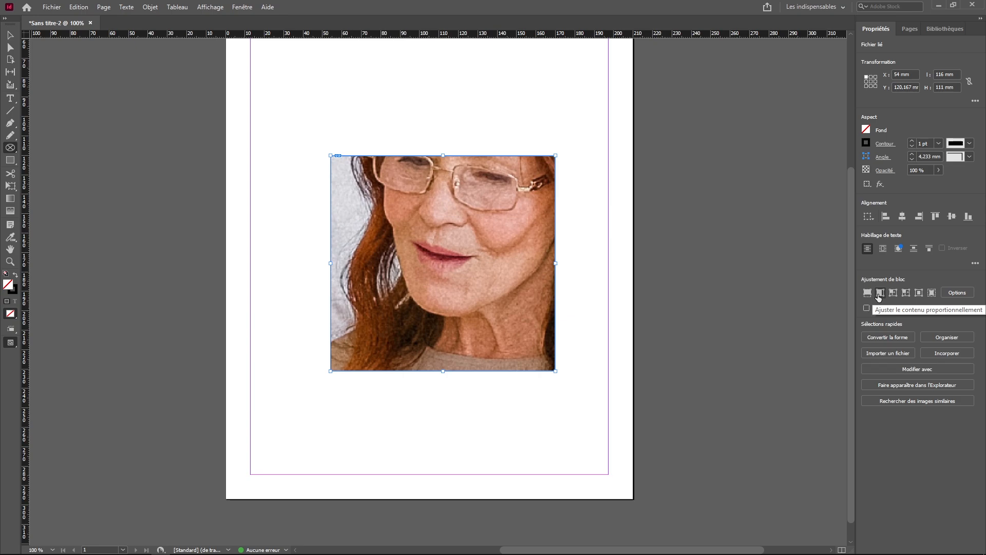
left_click(879, 295)
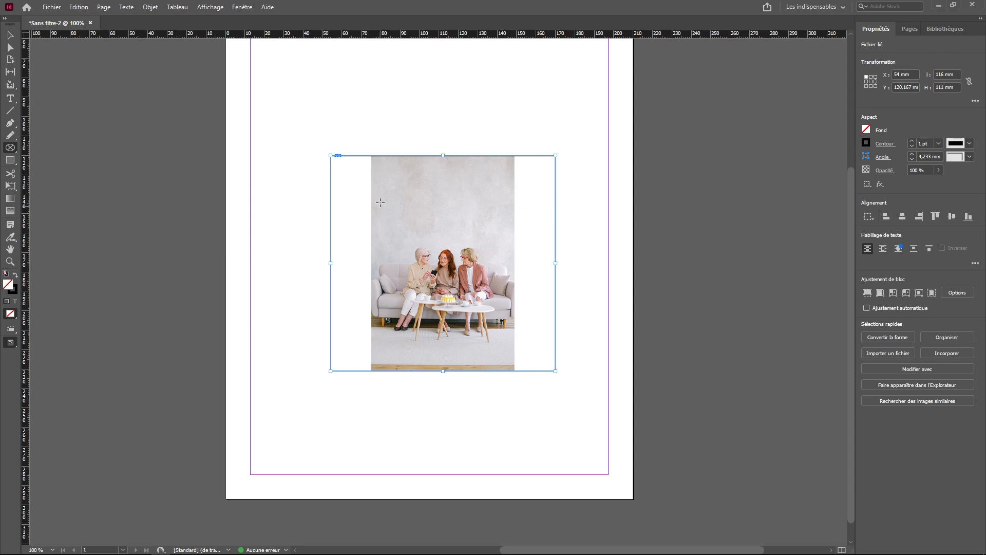
left_click(868, 293)
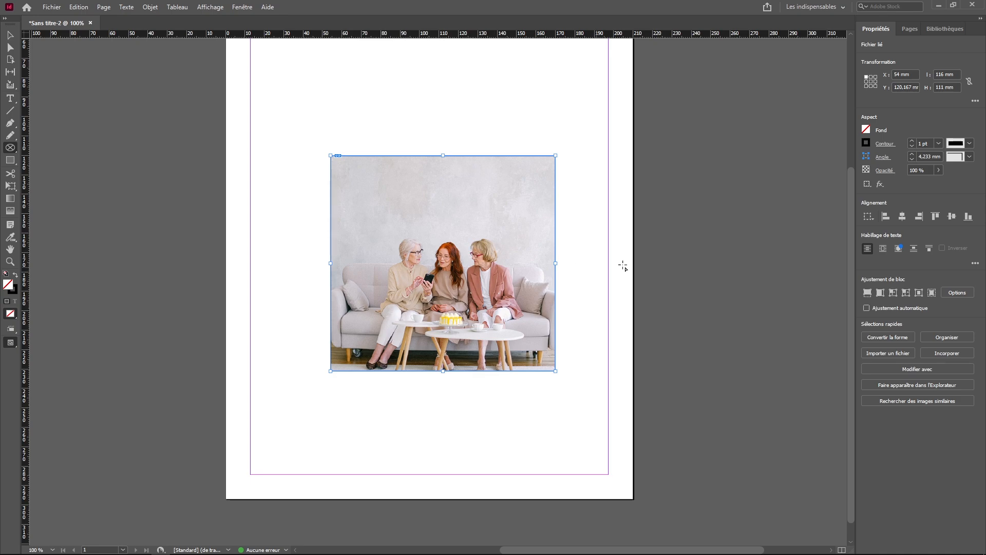
left_click(880, 292)
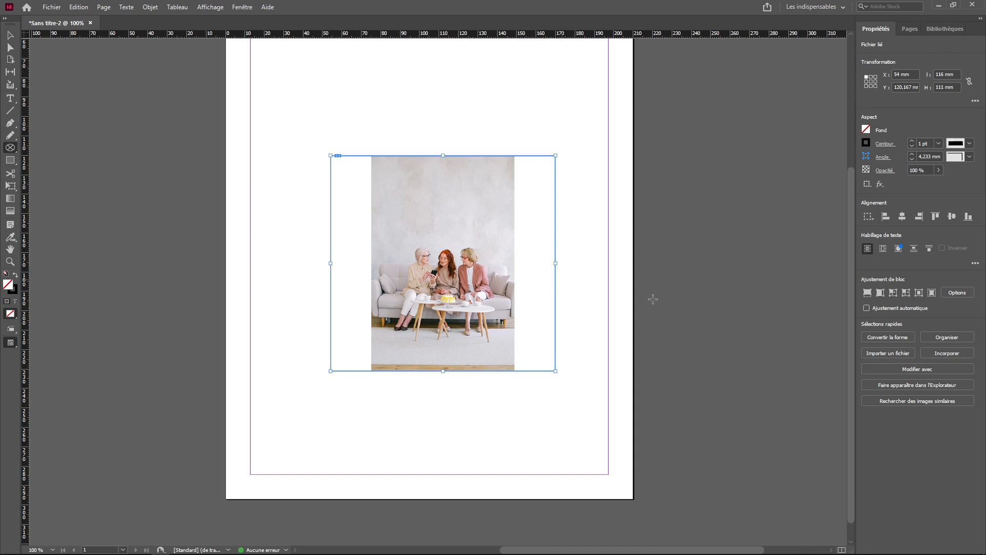
Try fitting the content to the frame and the frame to the content, undoing each one.
left_click(894, 294)
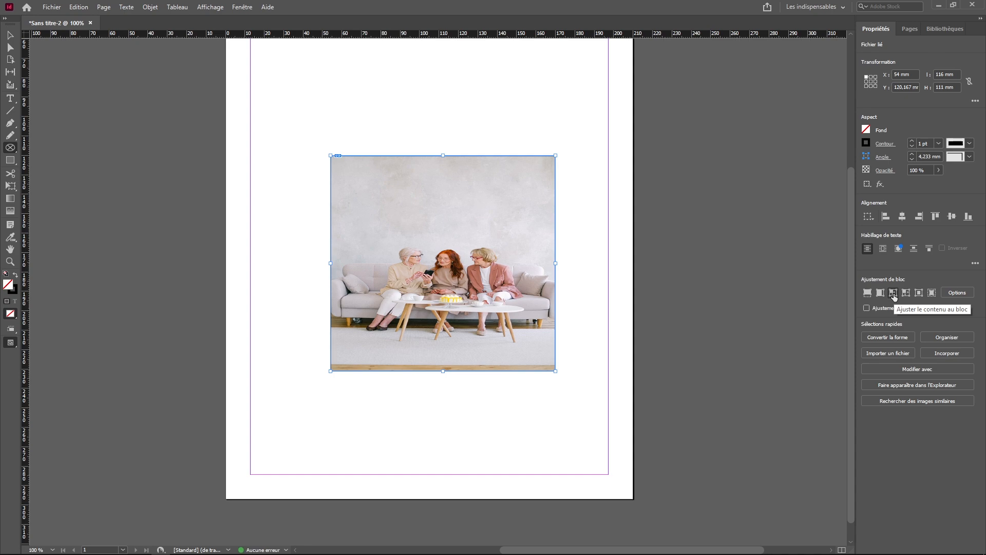
key("ctrl+z")
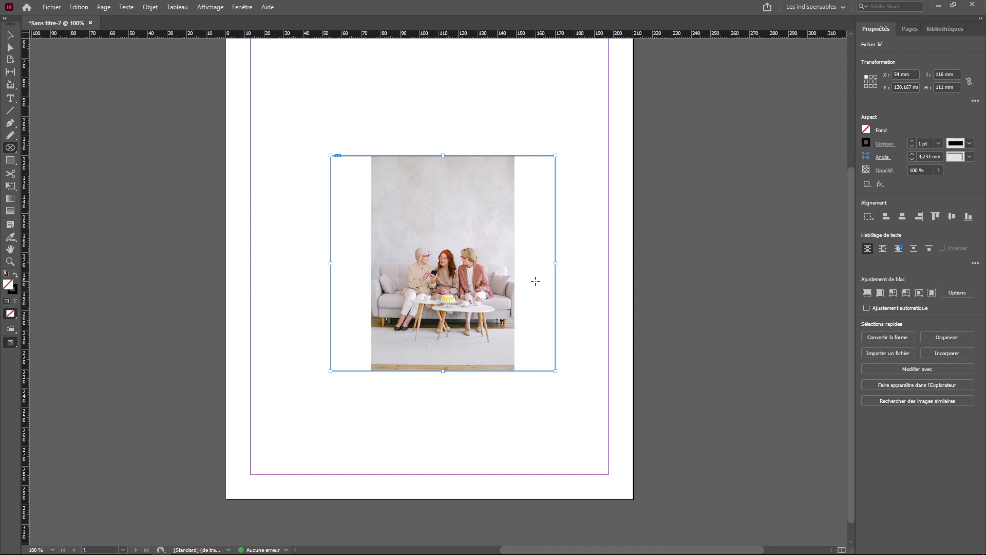
left_click(907, 293)
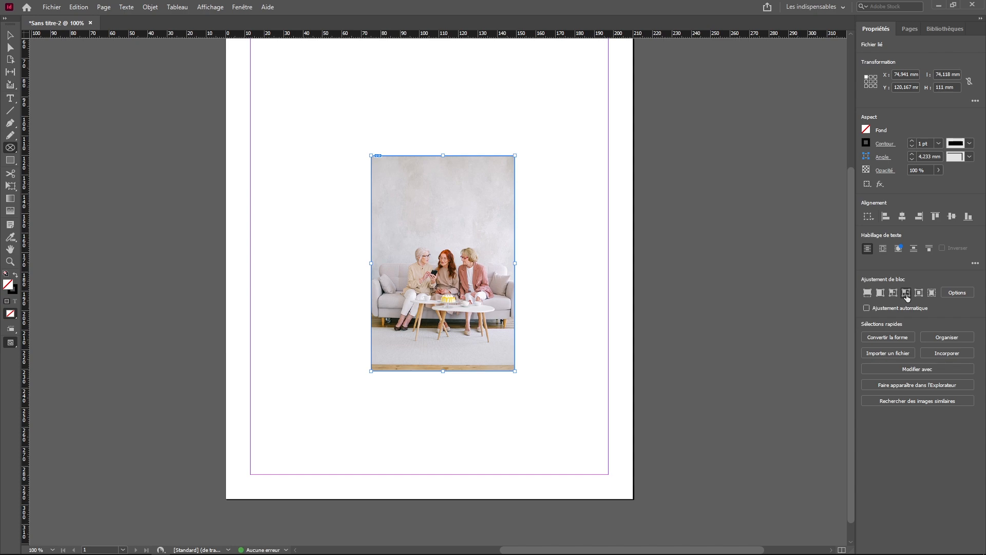
key("ctrl+z")
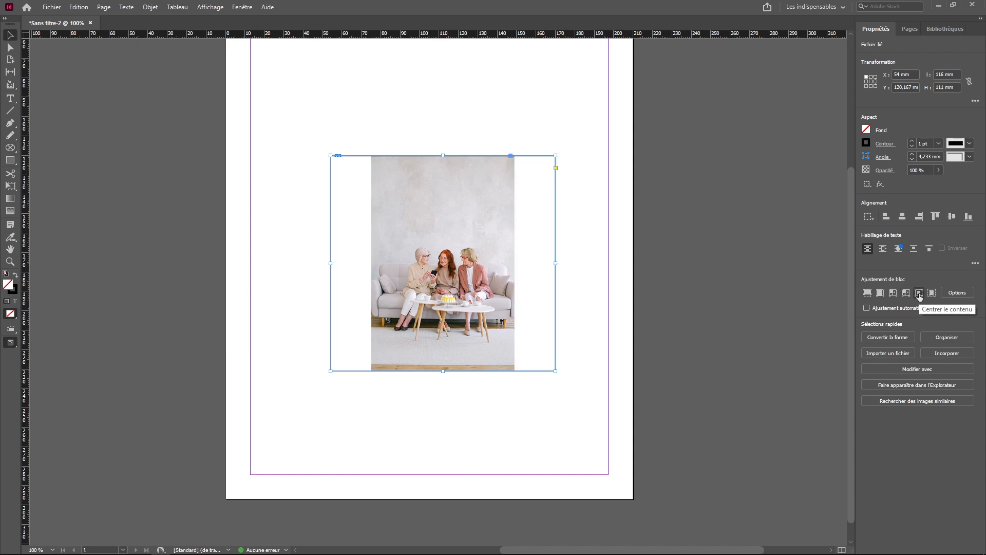
Move the photo content outside the frame to about X -90.9 mm, Y 25.3 mm, and centre it back in the frame.
left_click(919, 294)
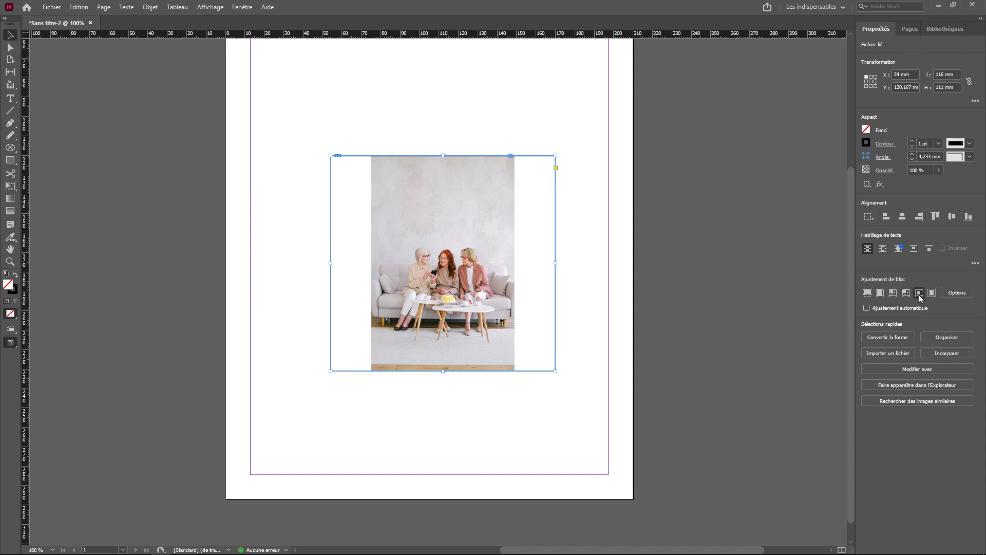
left_click(473, 245)
left_click_drag(445, 260, 227, 308)
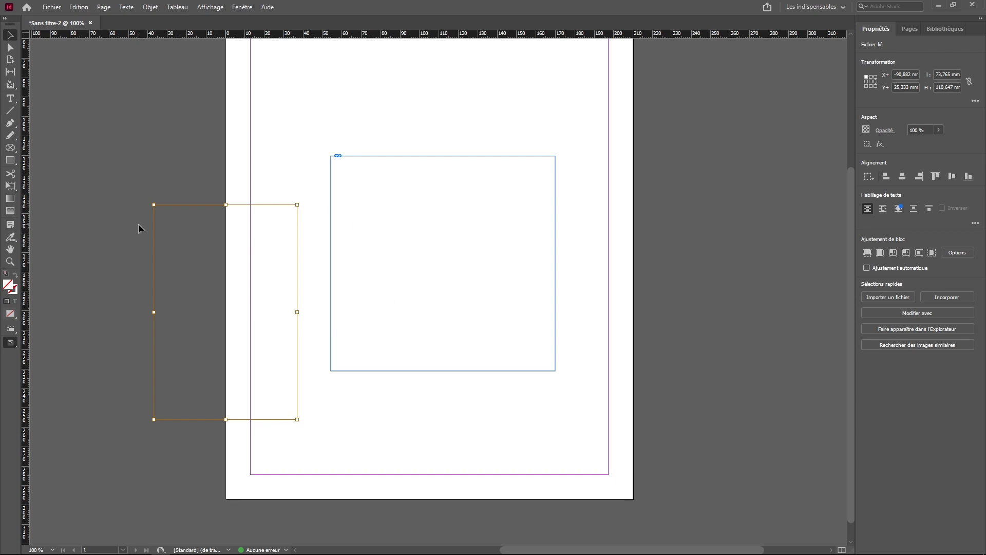
left_click(275, 133)
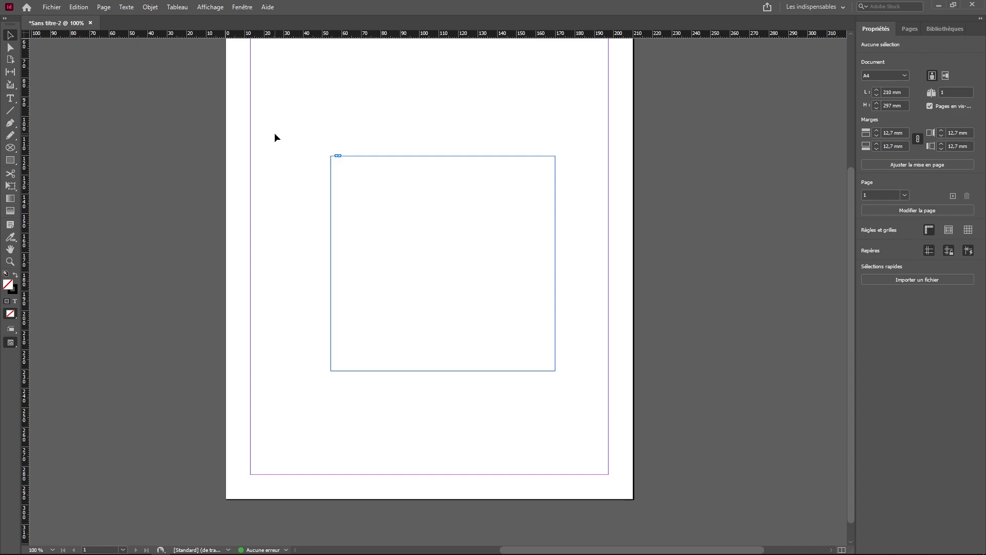
left_click(418, 156)
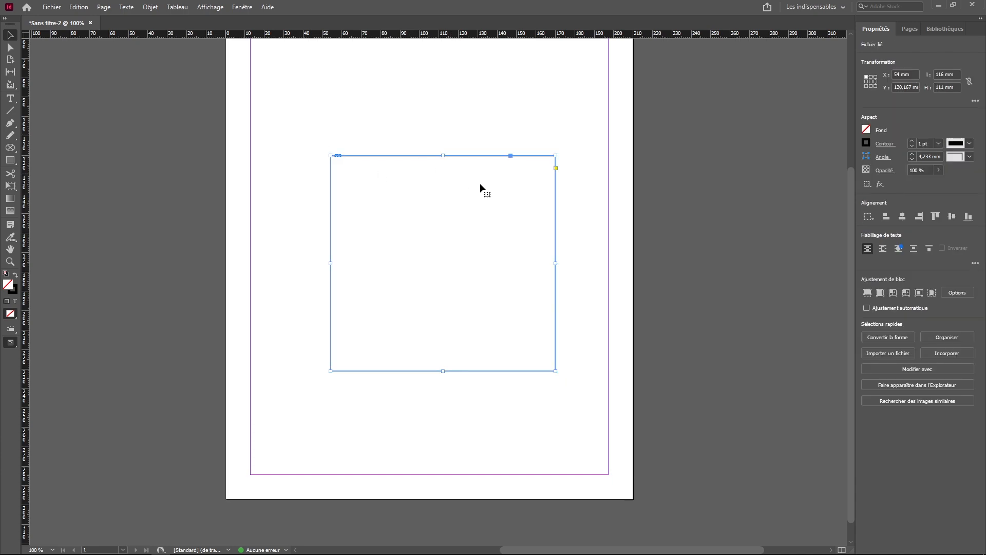
left_click(919, 293)
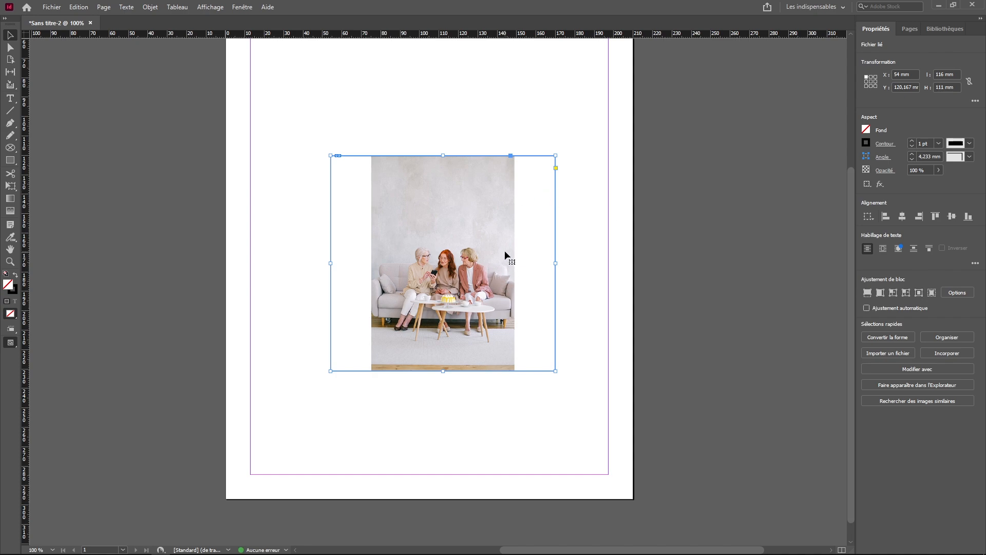
Apply content-aware fit to the photo in the frame, and bring up the list of object fitting commands.
left_click(934, 294)
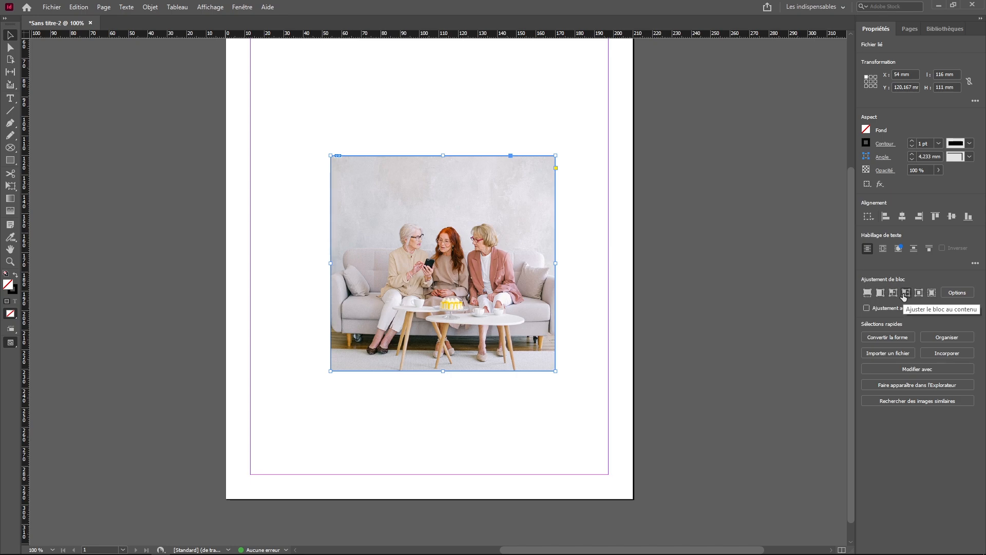
left_click(150, 8)
mouse_move(172, 198)
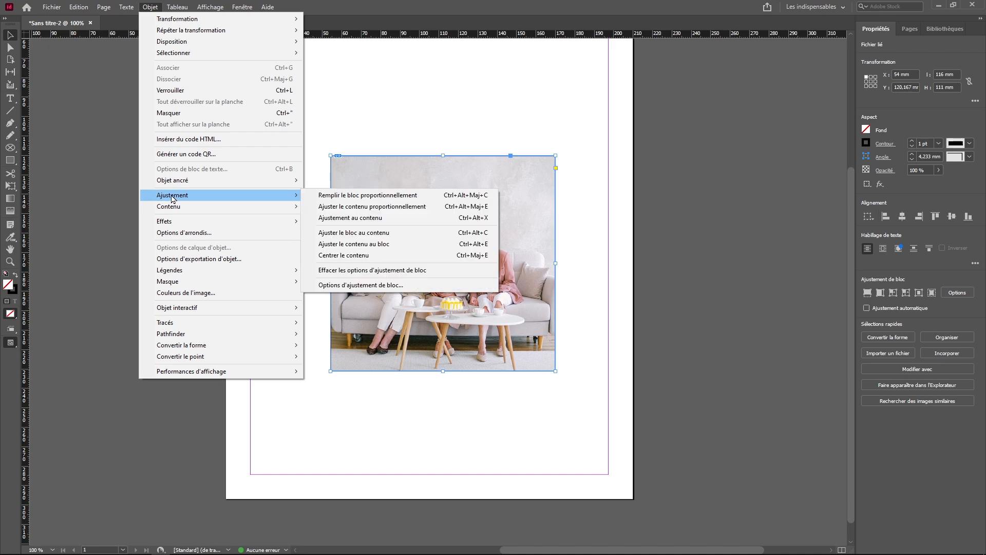
Fit the photo content proportionally inside its frame, and show the Control bar.
left_click(358, 208)
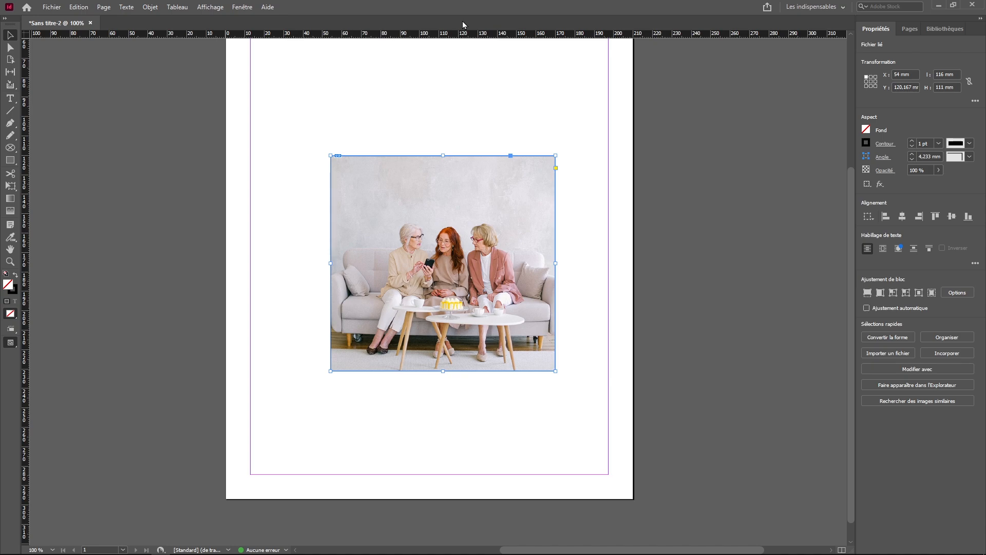
left_click(242, 8)
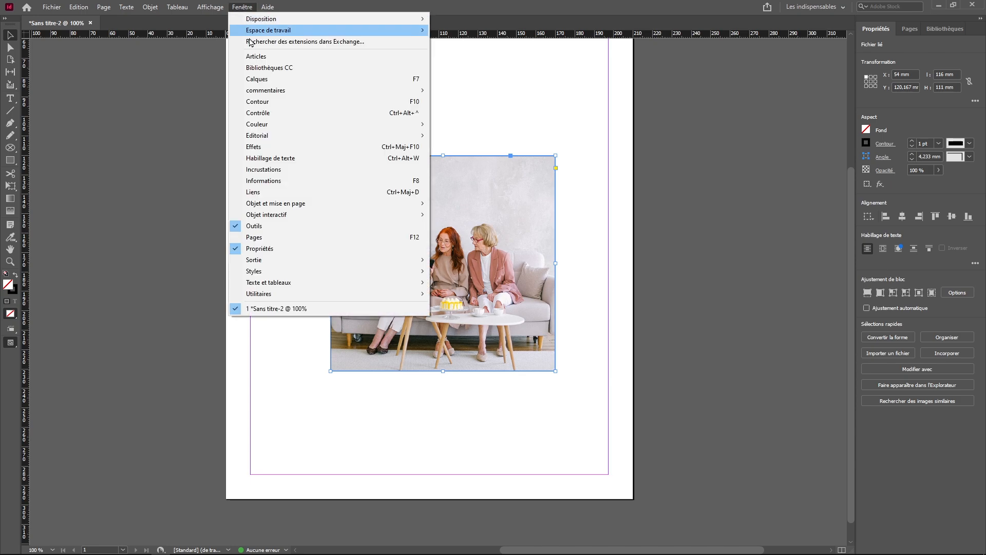
left_click(261, 114)
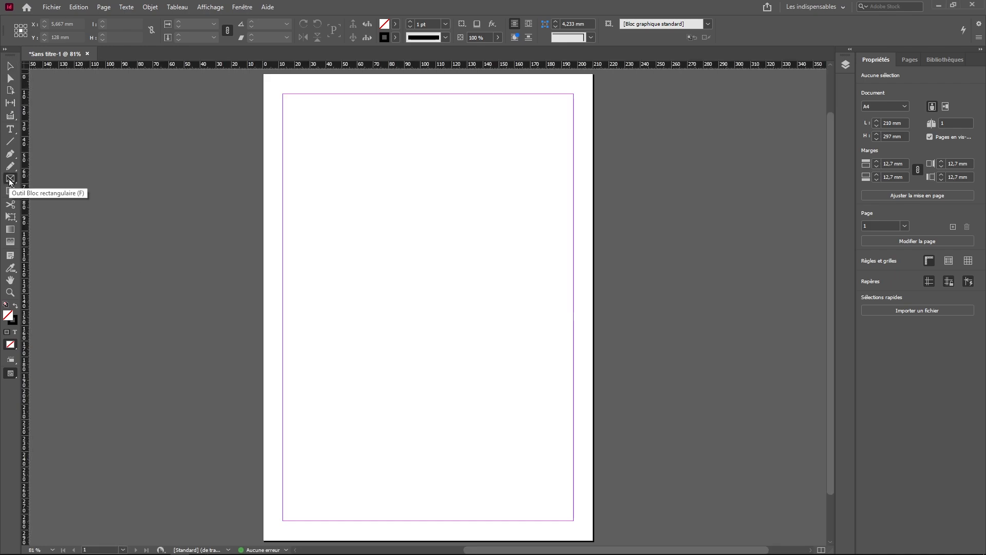
Draw a grid of six rectangular frames, three columns by two rows, about 171 × 113 mm overall in the page's upper half.
left_click(9, 180)
left_click_drag(294, 121, 564, 379)
key("Right")
key("Right")
key("Up")
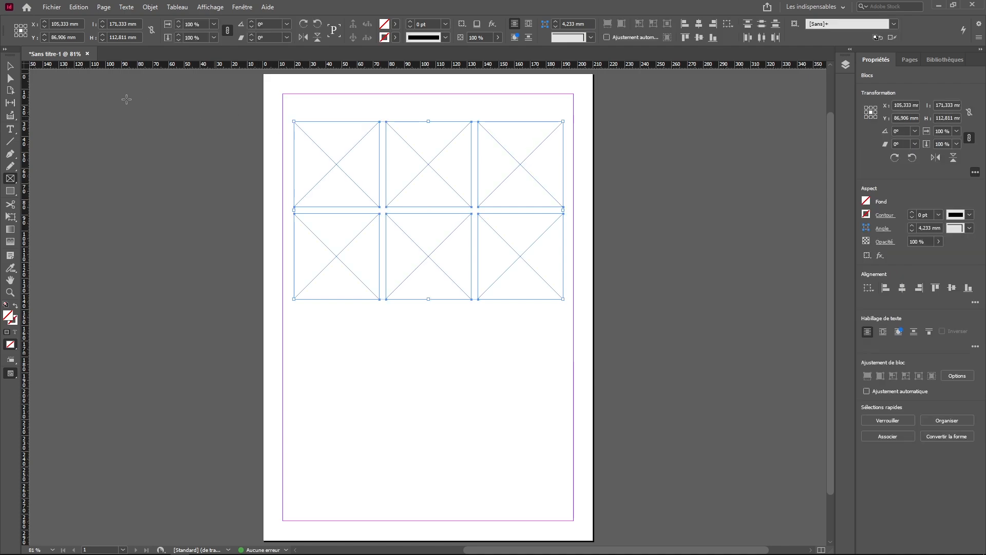
Turn on automatic fitting for all six frames, filling each frame proportionally with the centre as reference point.
key("v")
left_click(365, 149)
left_click(449, 152)
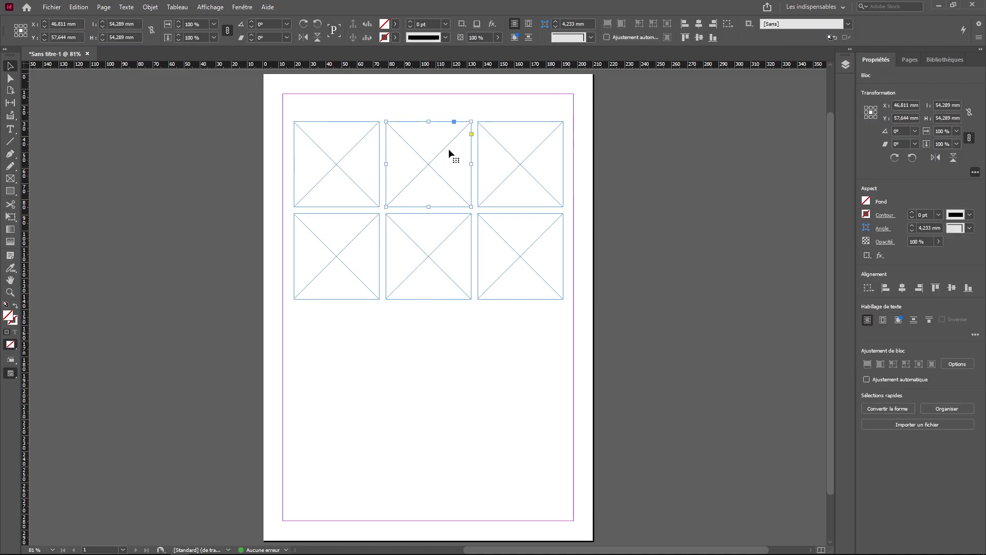
left_click(440, 257)
left_click_drag(288, 112, 575, 307)
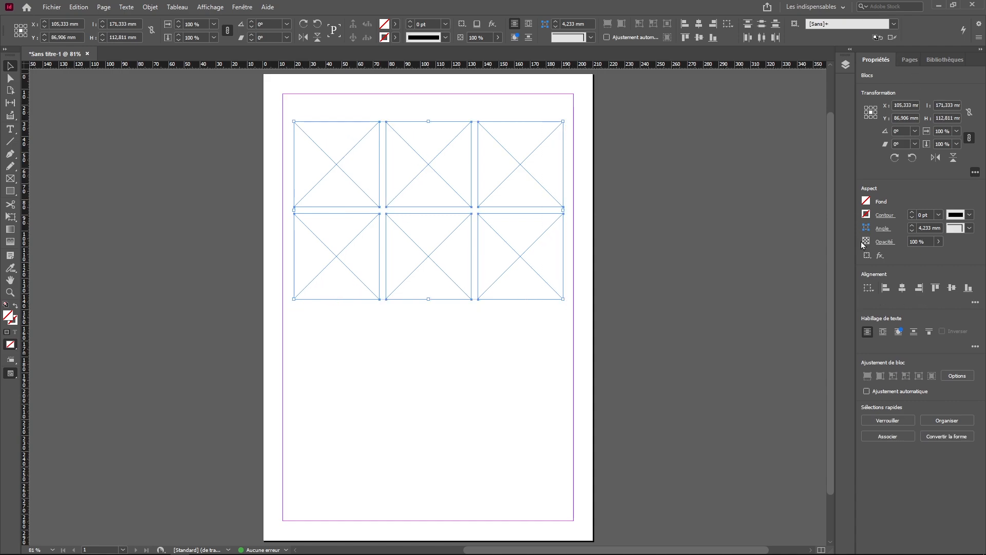
left_click(957, 376)
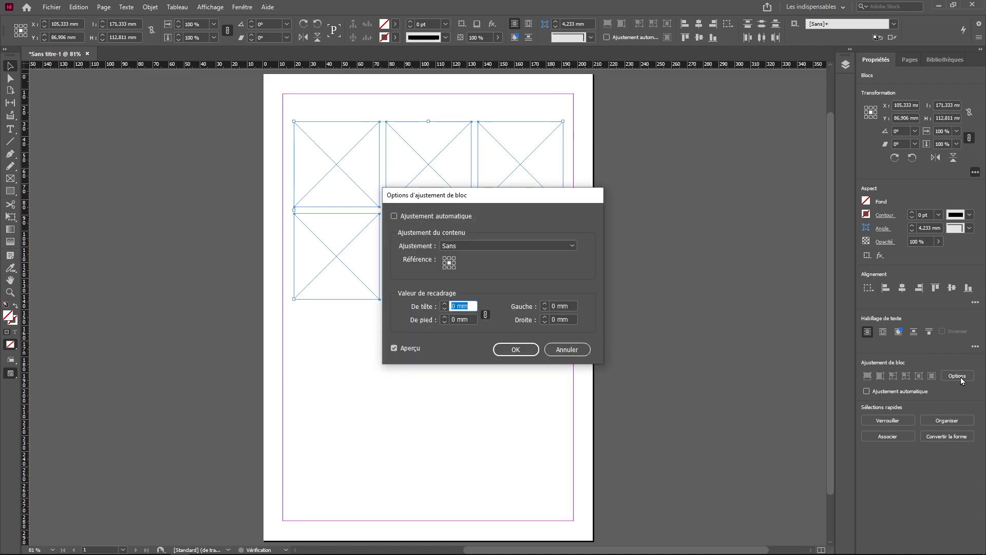
left_click(404, 220)
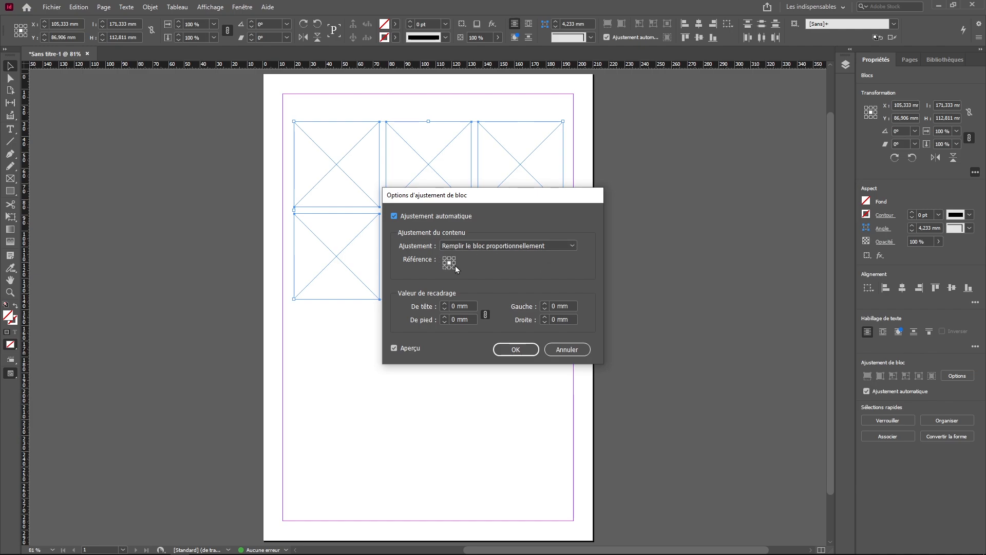
left_click(516, 350)
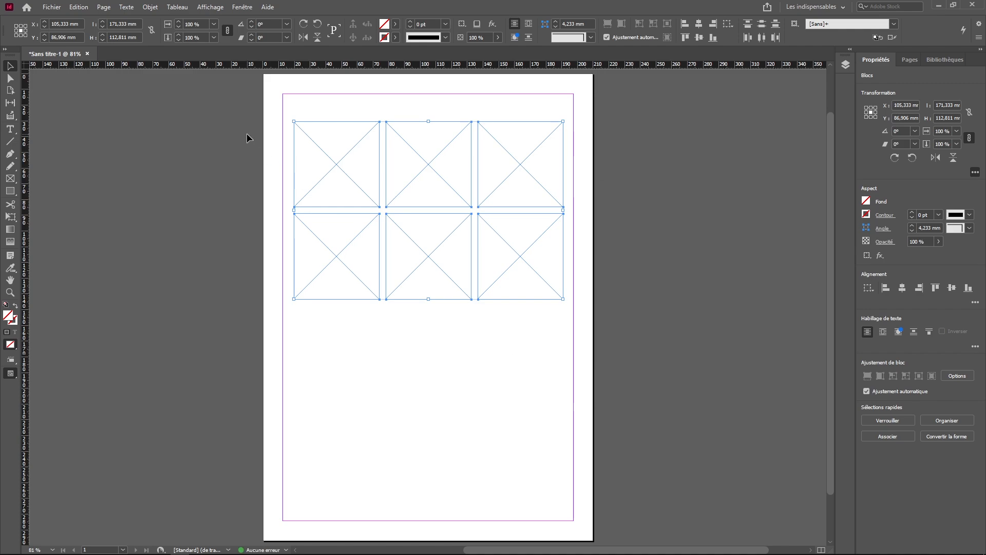
Import six photos together so they are loaded for placing.
left_click(52, 6)
left_click(62, 193)
left_click_drag(362, 342, 622, 201)
left_click(728, 518)
Place the six loaded photos one per frame, filling the upper row first and the lower row second.
left_click(354, 164)
left_click(411, 160)
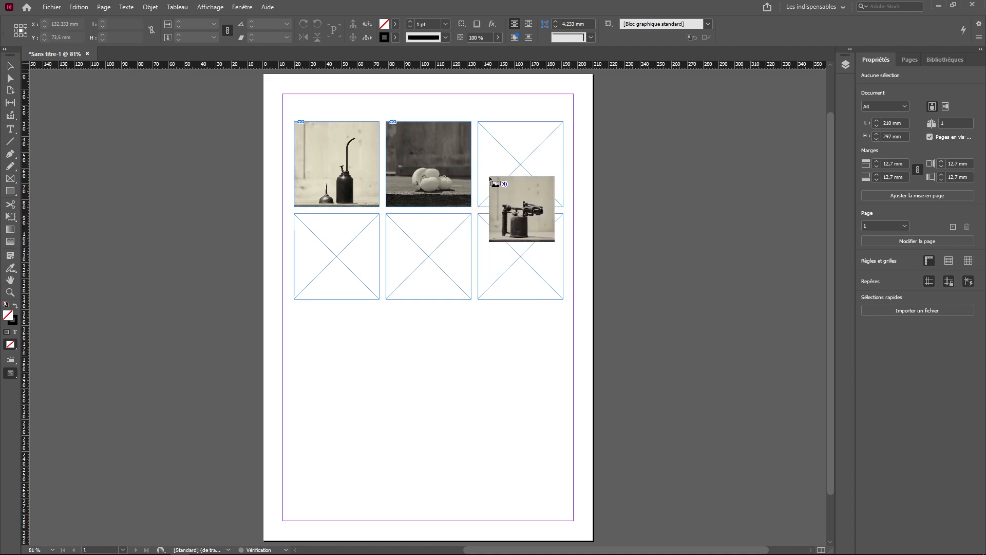
left_click(493, 200)
left_click(341, 247)
left_click(417, 258)
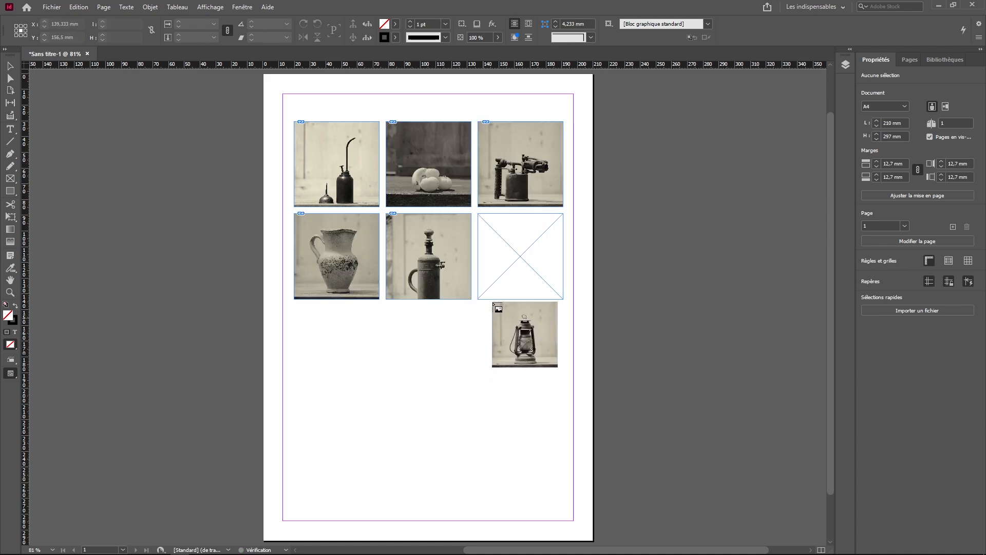
key("Escape")
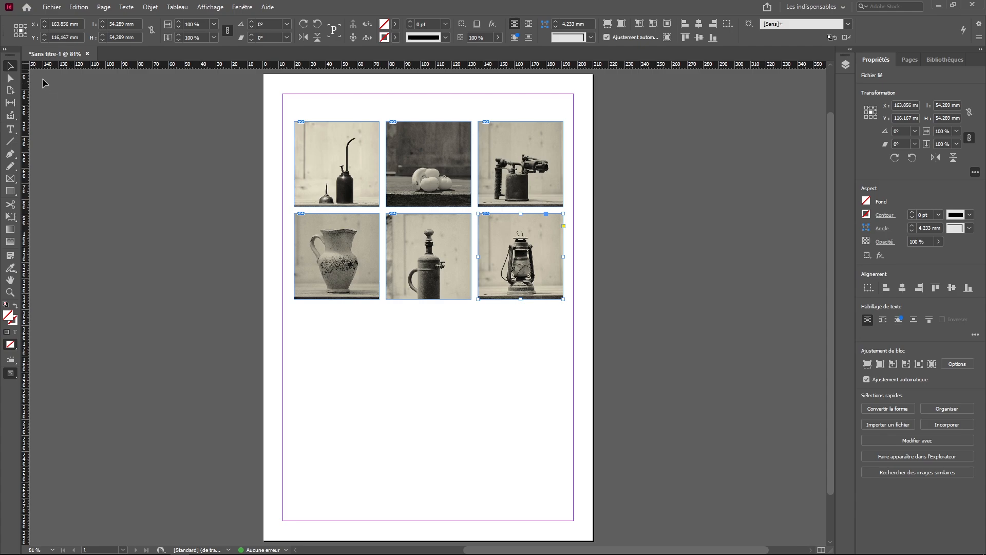
Move the jug photo below the grid and resize its frame to about 122 × 93 mm, followed by about 70 × 91 mm.
left_click_drag(349, 257, 378, 388)
left_click_drag(405, 429, 513, 489)
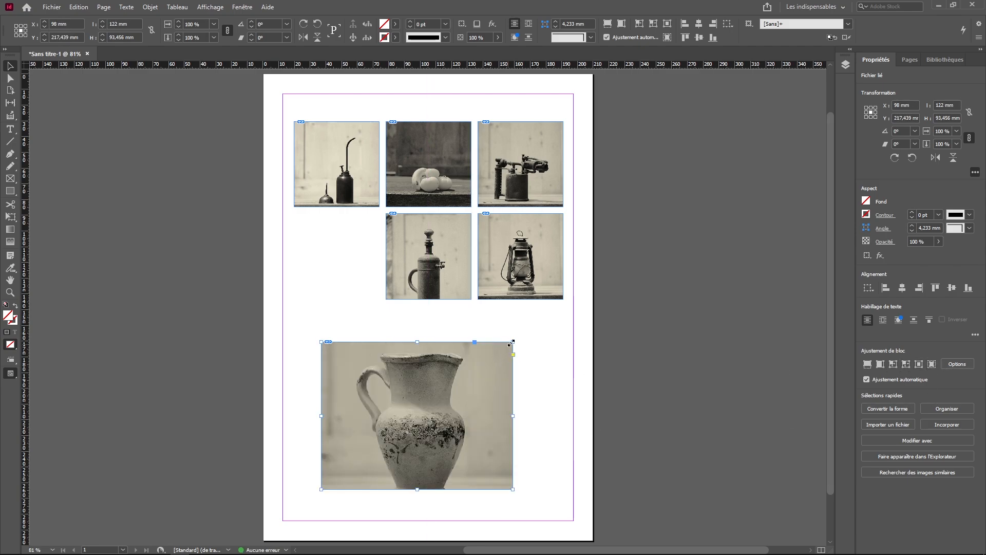
left_click_drag(513, 342, 430, 348)
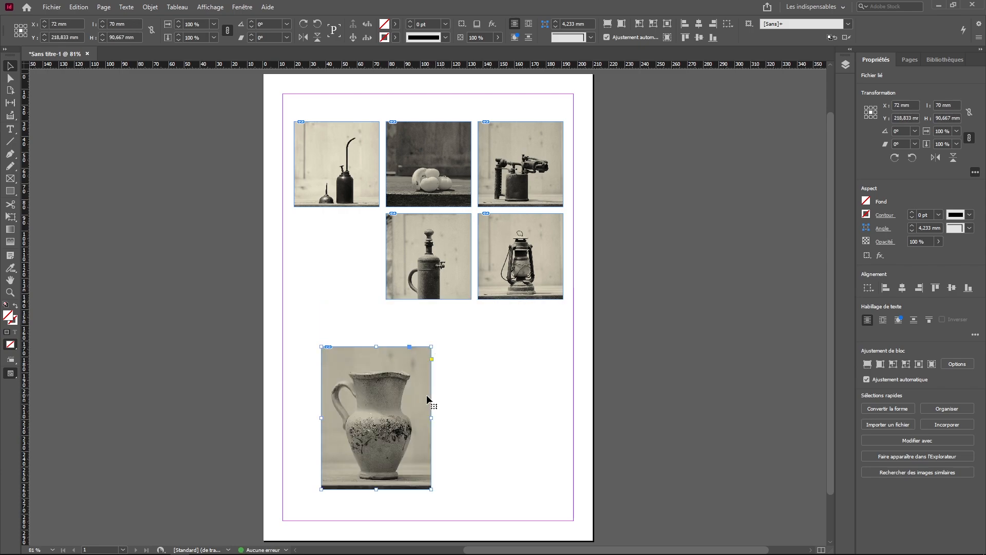
Shift the jug image towards the left inside its frame, and deselect it.
left_click_drag(392, 405, 361, 410)
left_click(476, 399)
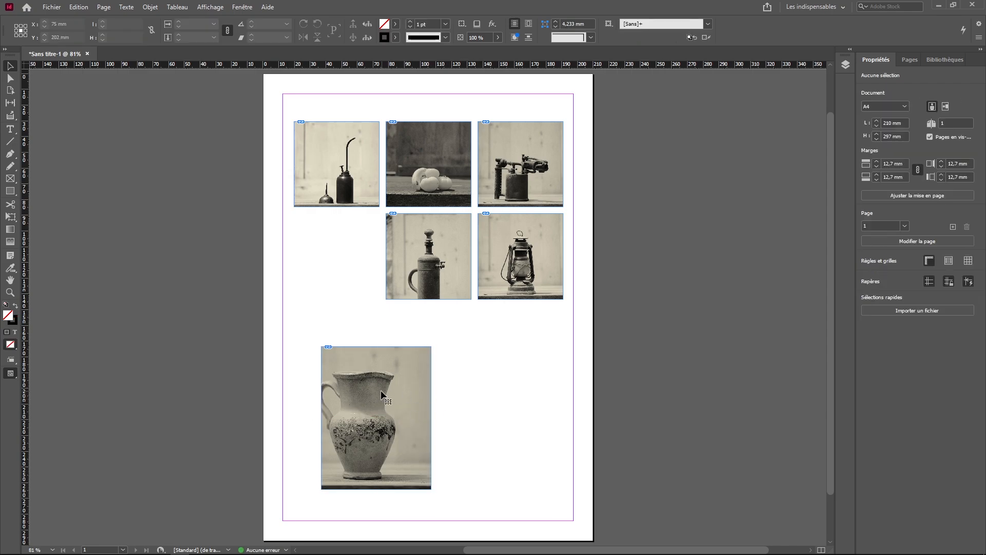